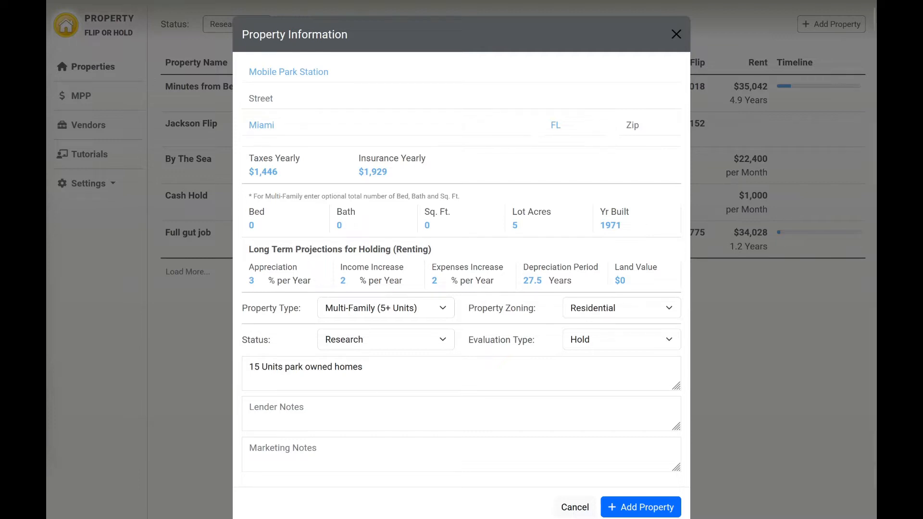
Step: Check the Mobile Park Station tax, insurance, lot, year built and evaluation type entries, and add the property
click(269, 171)
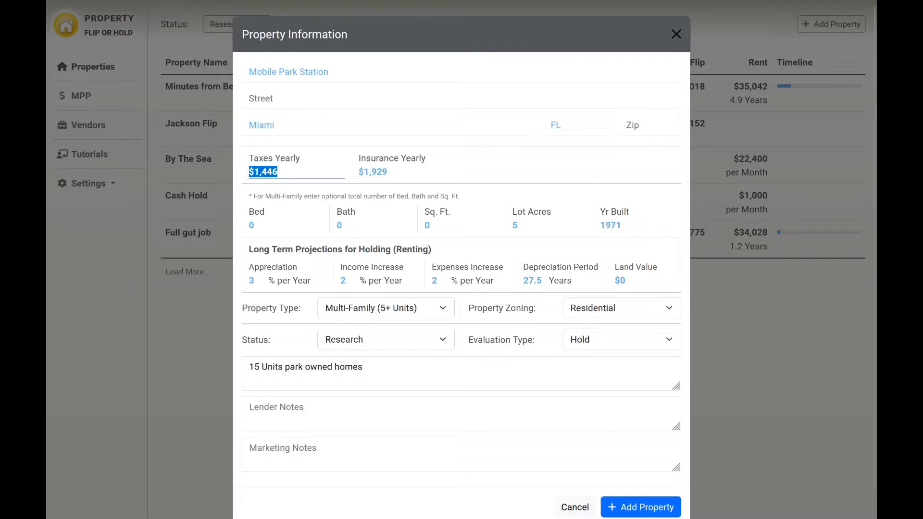
click(373, 172)
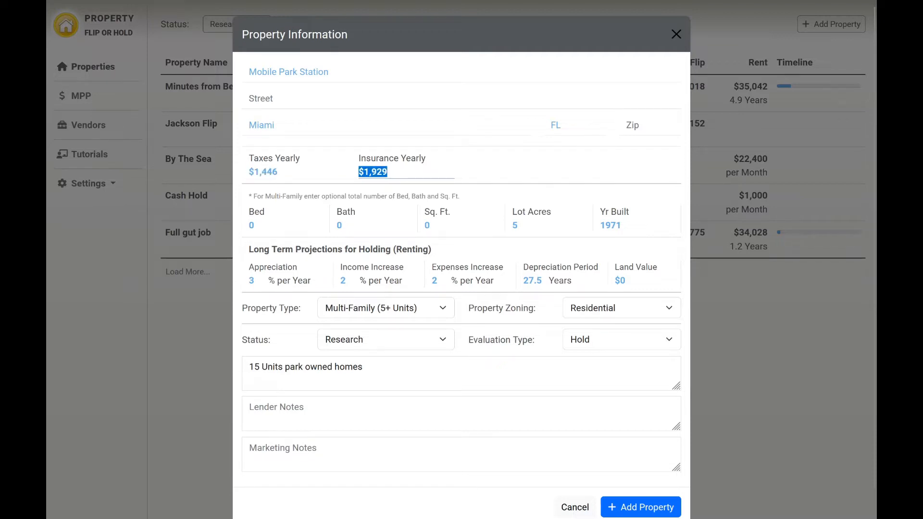
click(515, 225)
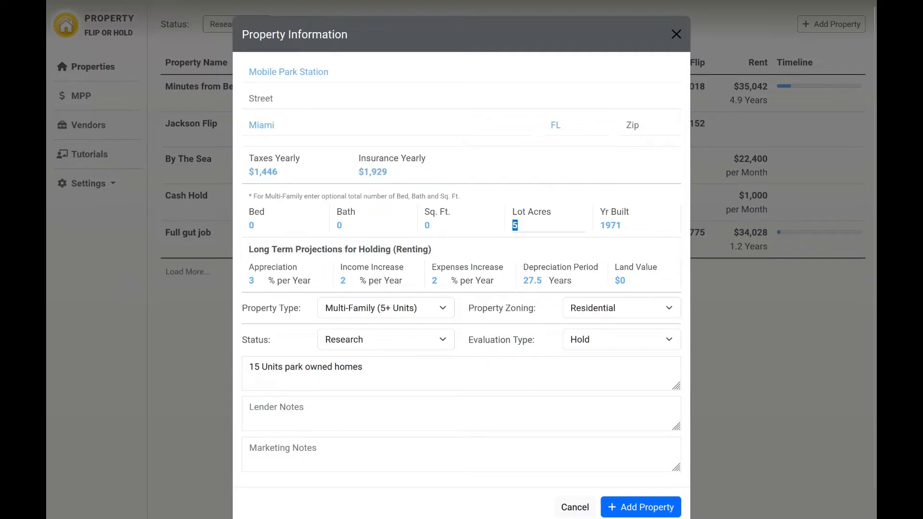
click(610, 225)
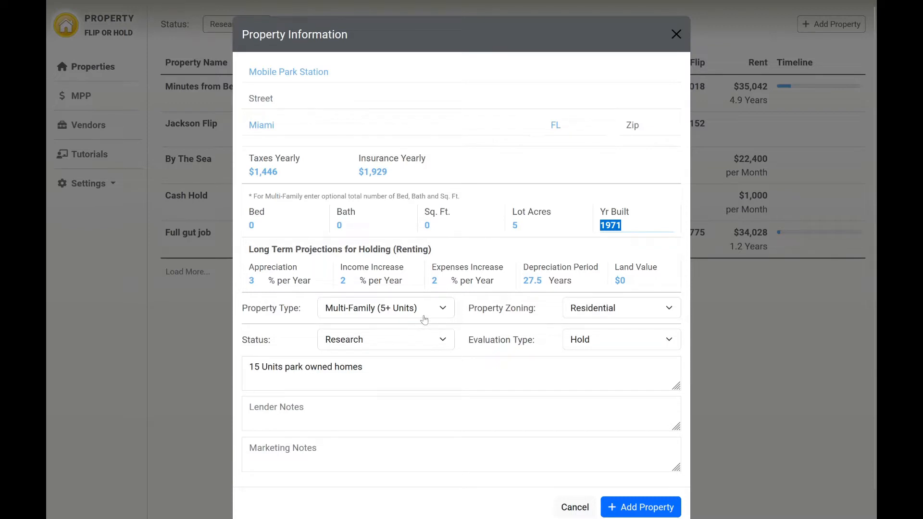
click(615, 346)
click(614, 346)
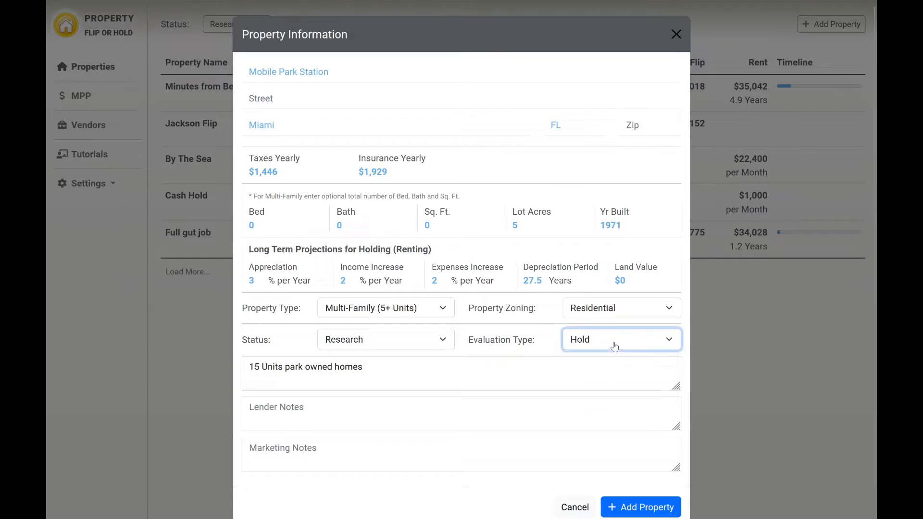
click(654, 512)
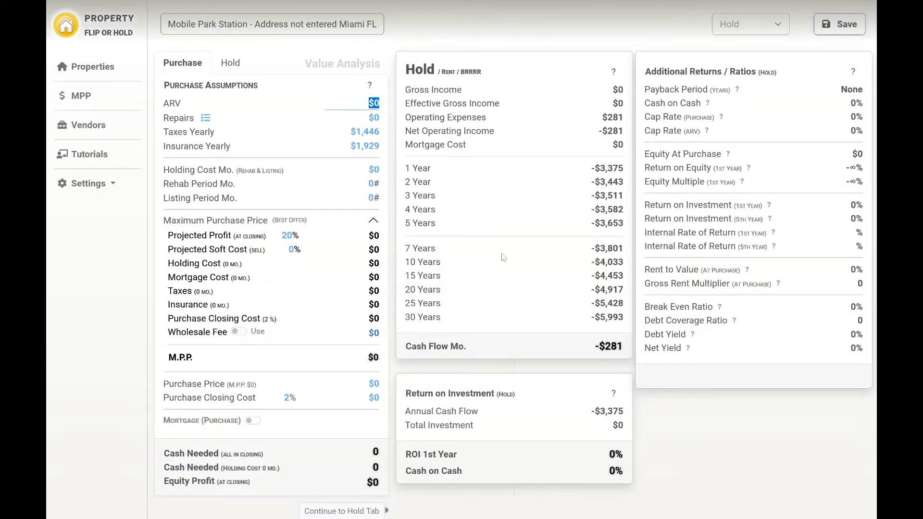
Step: Set the purchase assumptions to a $600,000 ARV, 0% projected profit and a $600,000 purchase price
text(600000)
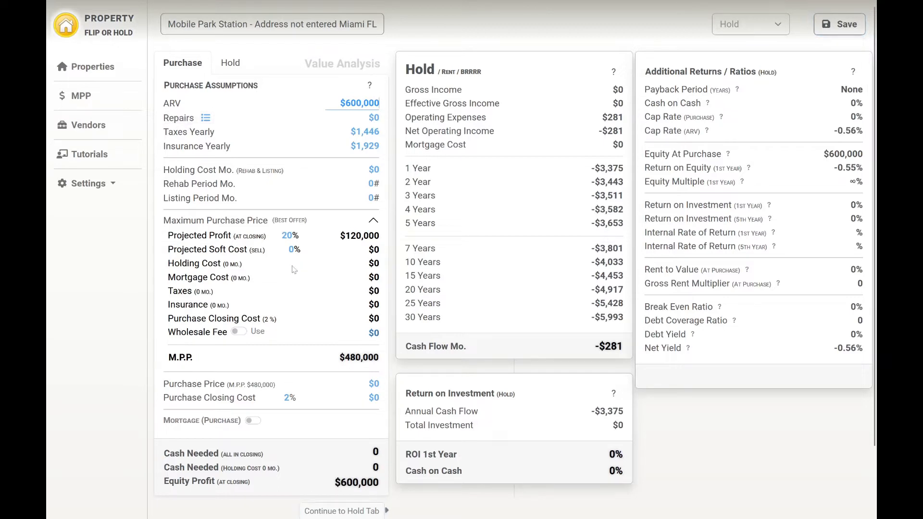
double_click(287, 236)
text(0)
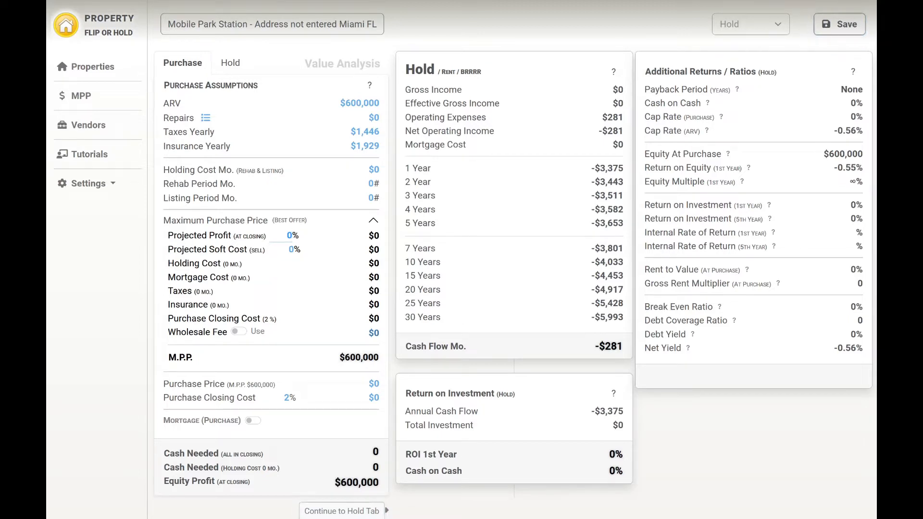
key(Tab)
key(Tab)
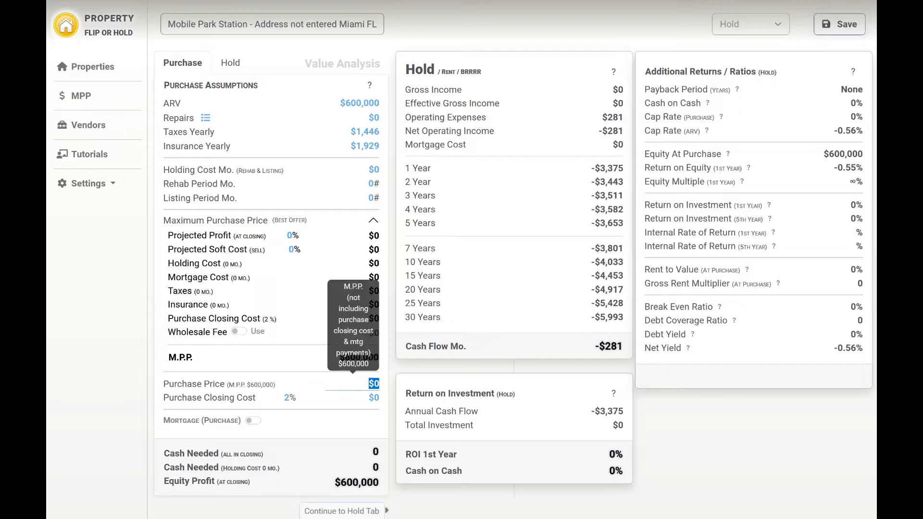
text(6)
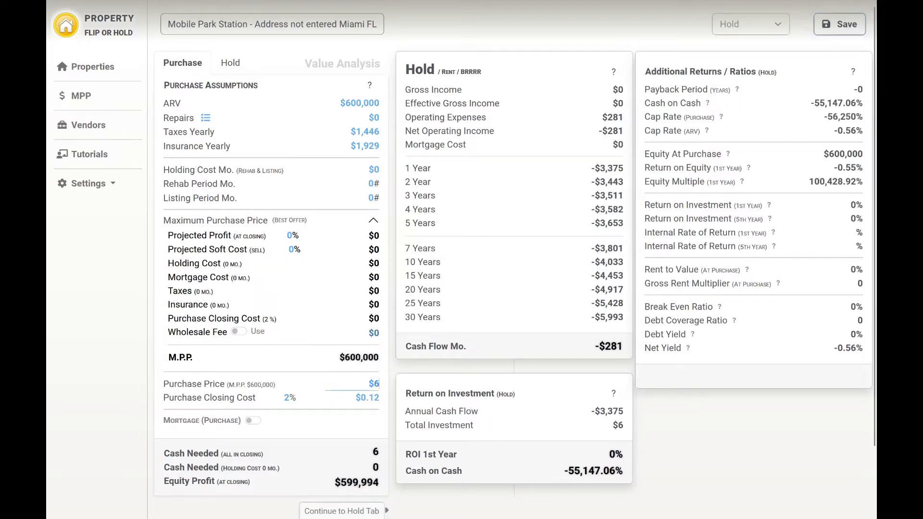
text(00,000)
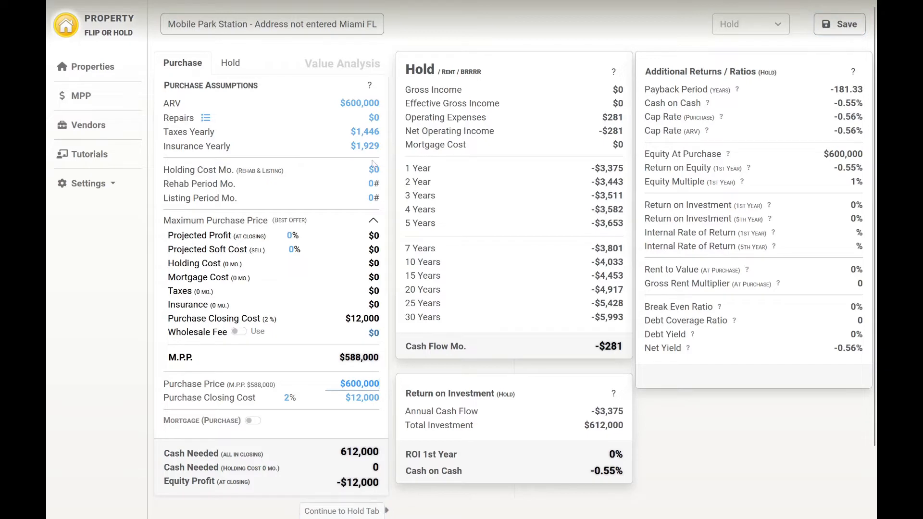
Step: In the hold assumptions' gross income details, add 2 units of type 14' x 60' with 840 sq. ft. and $500 monthly rent
click(232, 66)
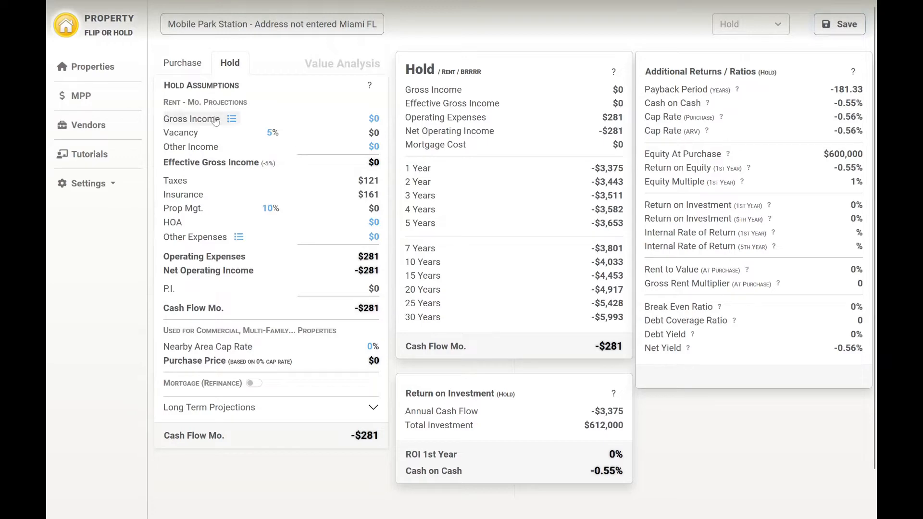
click(375, 119)
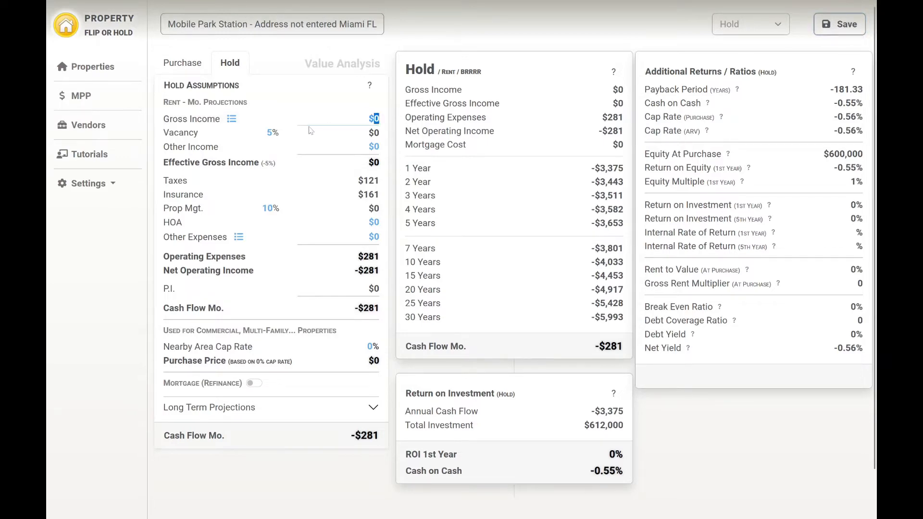
click(208, 122)
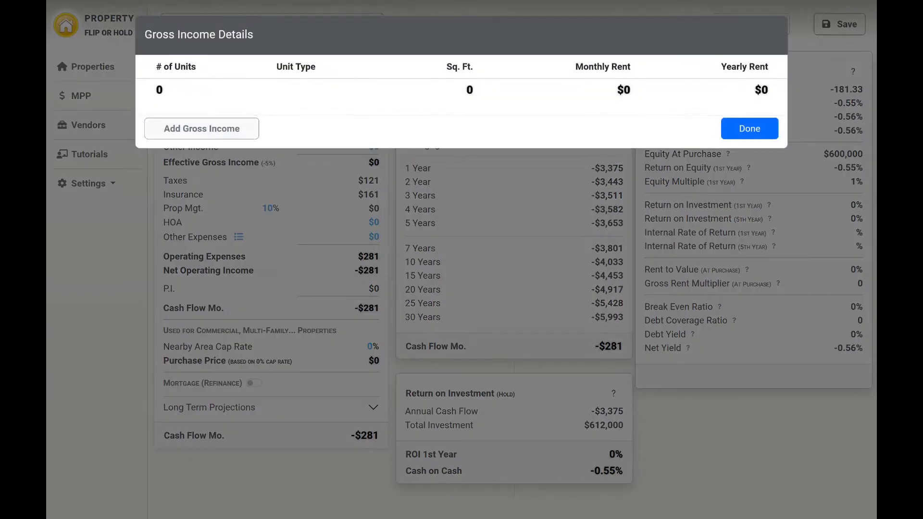
click(193, 128)
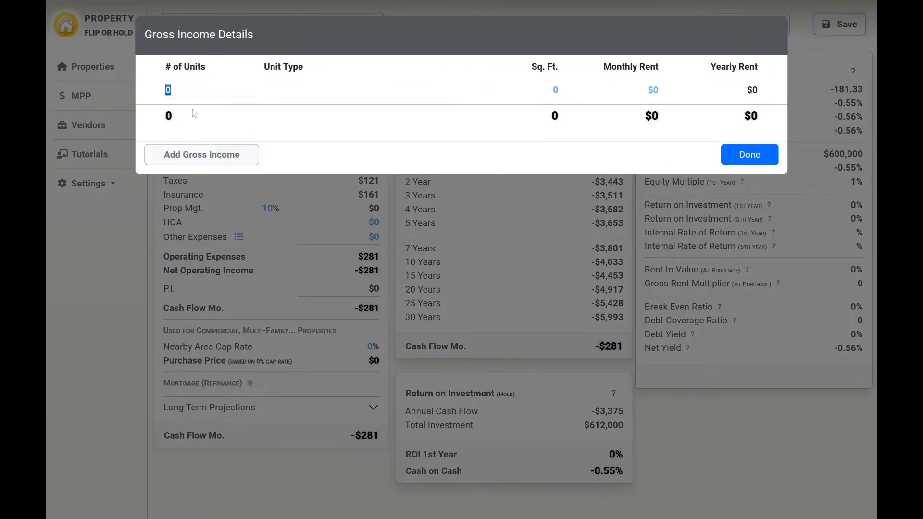
text(2)
key(Tab)
text(14' x 60)
key(Tab)
text(840)
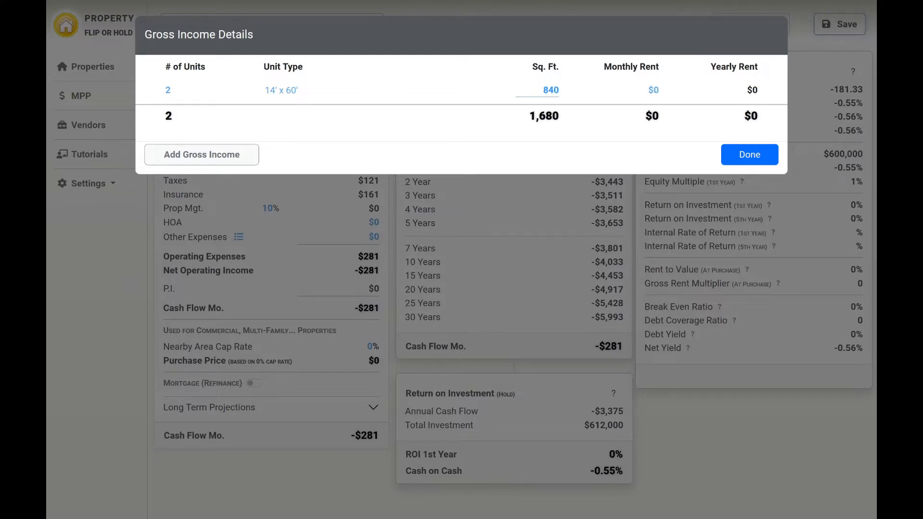
key(Tab)
text(500)
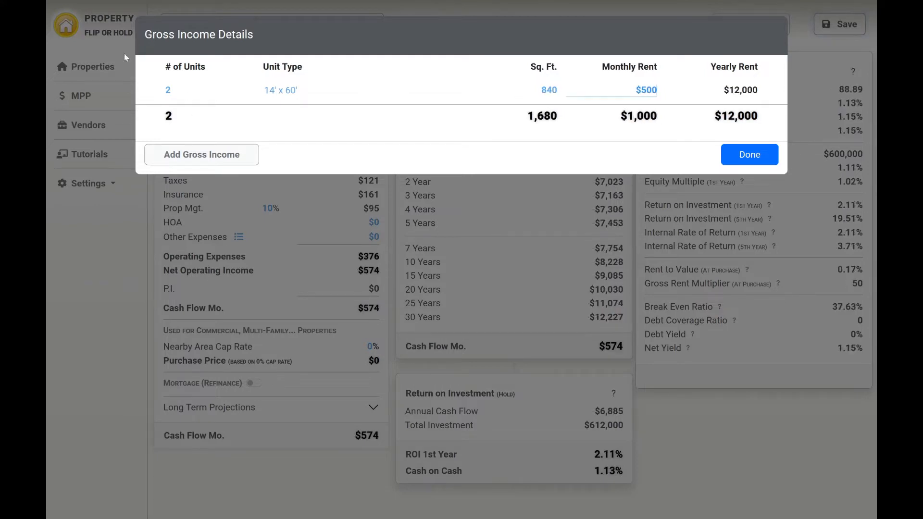
Step: Add a gross income row for 7 units of type 14' x 70' with 980 sq. ft. and $575 monthly rent
click(148, 91)
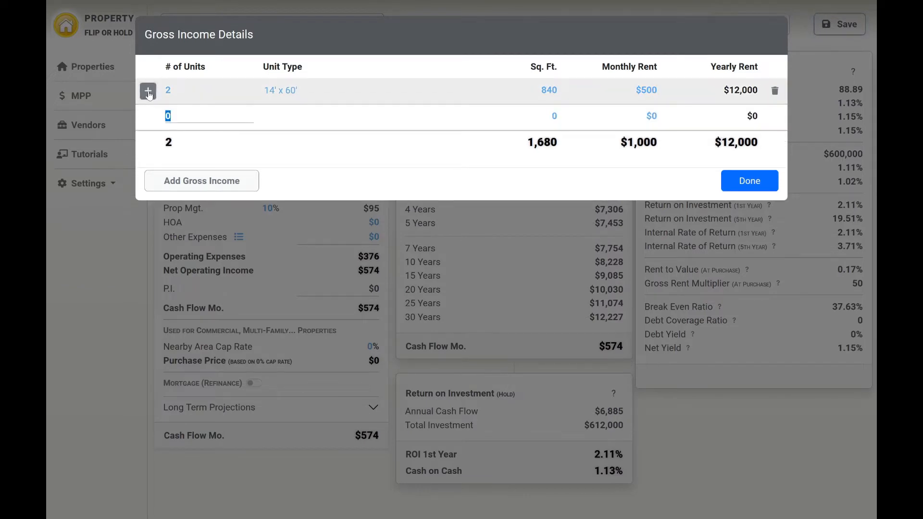
text(7)
key(Tab)
text(14' x 70)
key(Tab)
text(980)
key(Tab)
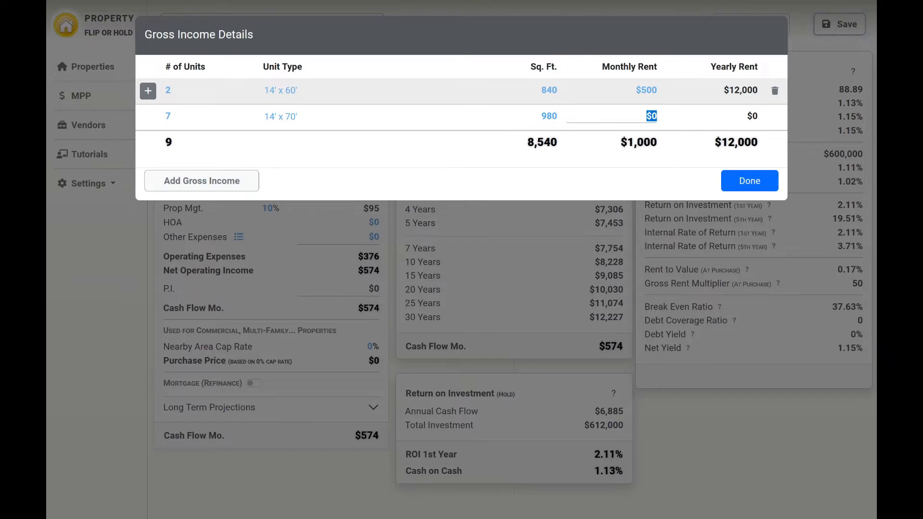
text(575)
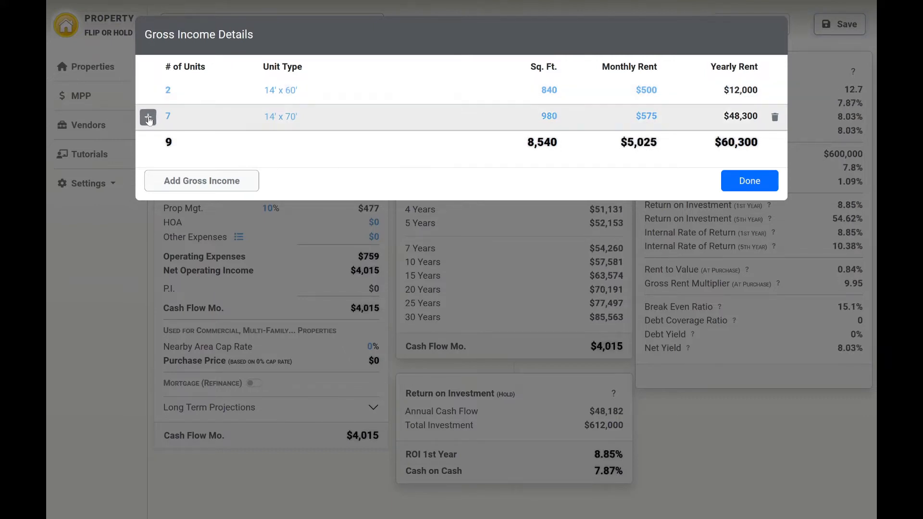
Step: Add a gross income row for 5 units of type 14' x 80' with 1,120 sq. ft. and $625 monthly rent
click(148, 117)
text(5)
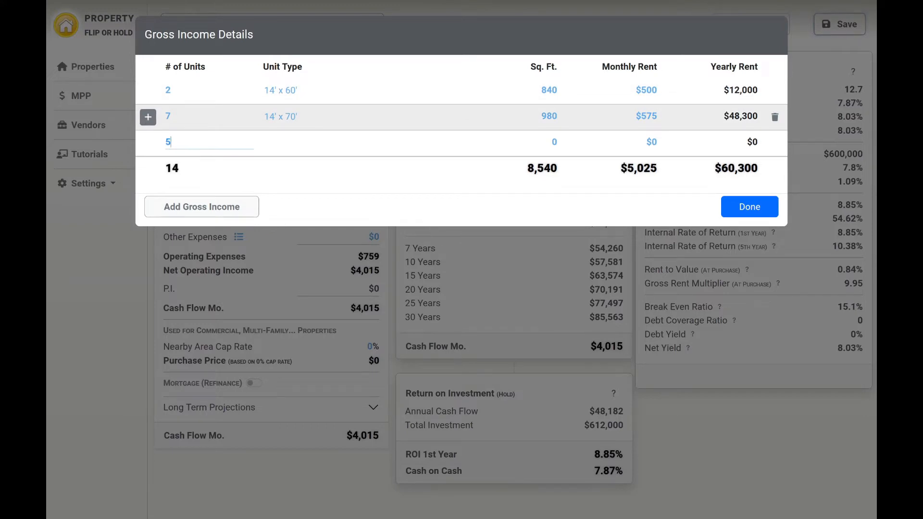
key(Tab)
text(14 x)
key(BackSpace)
key(BackSpace)
text(' x 80')
key(Tab)
text(1120)
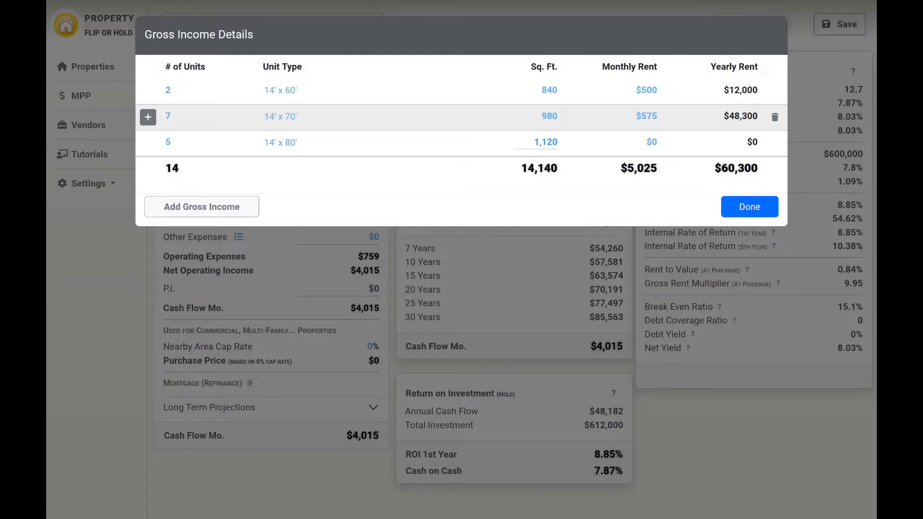
key(Tab)
text(6)
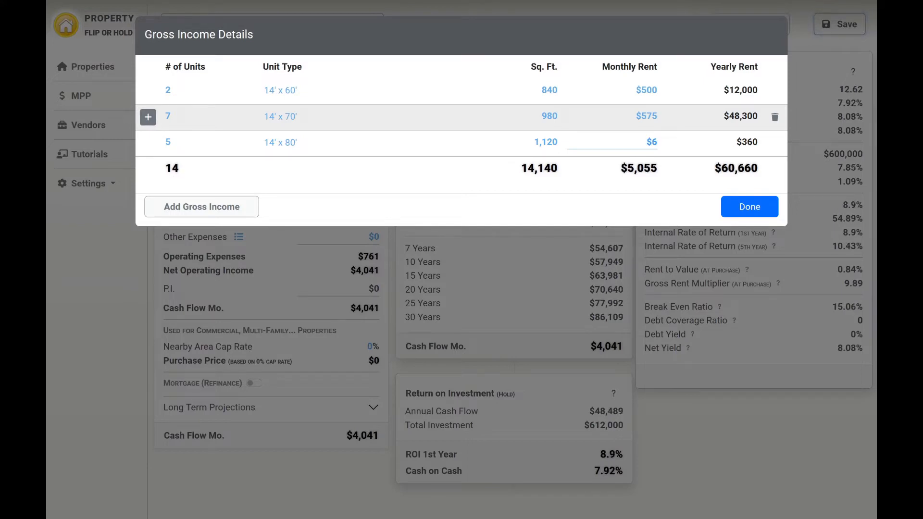
text(25)
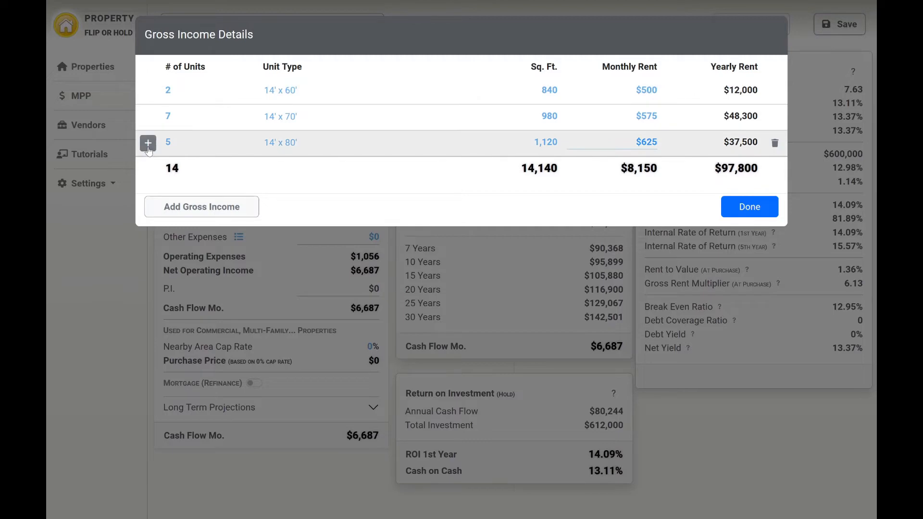
Step: Add a gross income row for 1 unit of type 14' x 56' with 784 sq. ft. and $450 monthly rent, and finish the income details
click(148, 145)
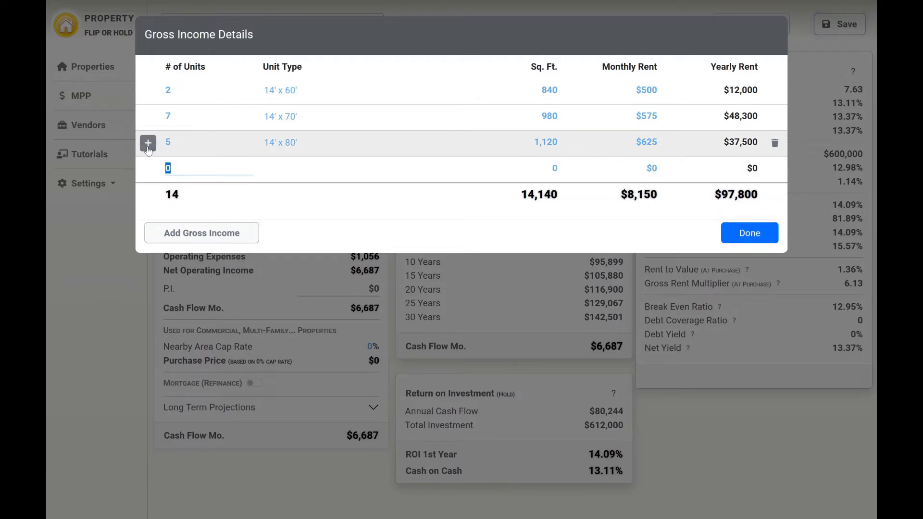
text(1)
key(Tab)
text(14')
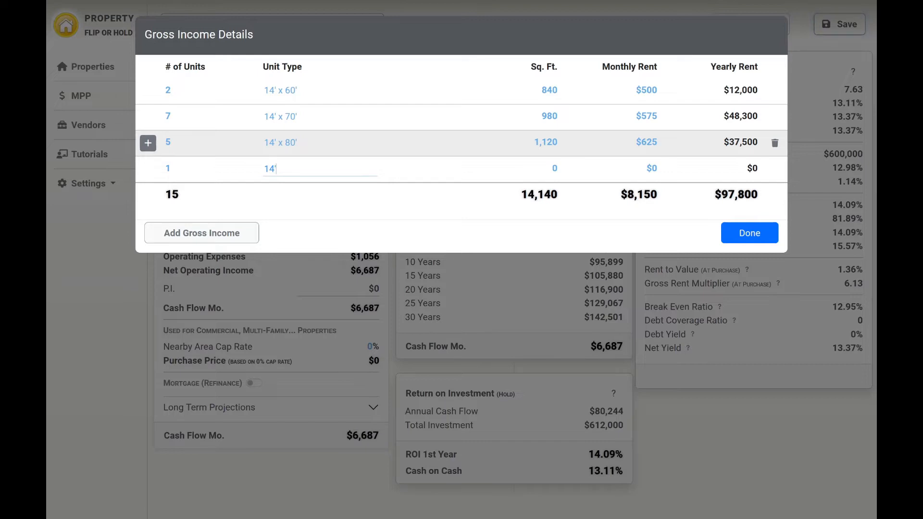
text( x 56')
key(Tab)
text(784)
key(Tab)
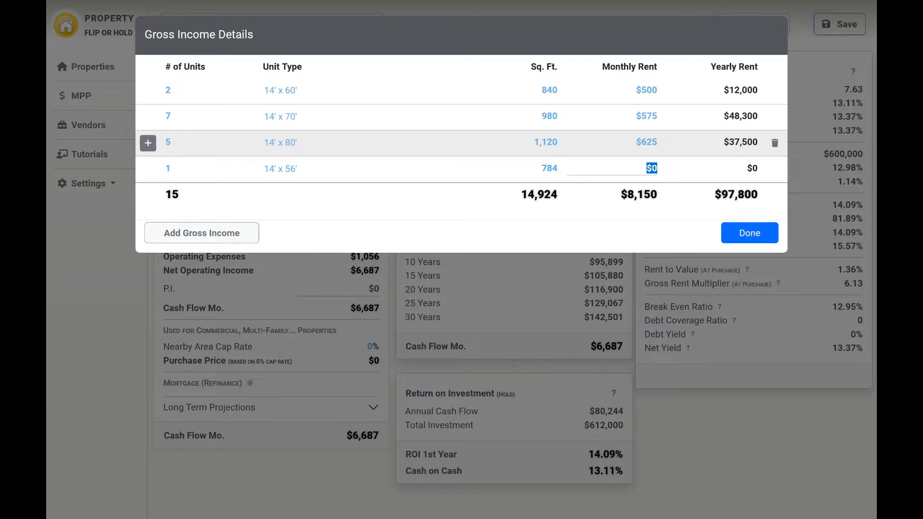
text(450)
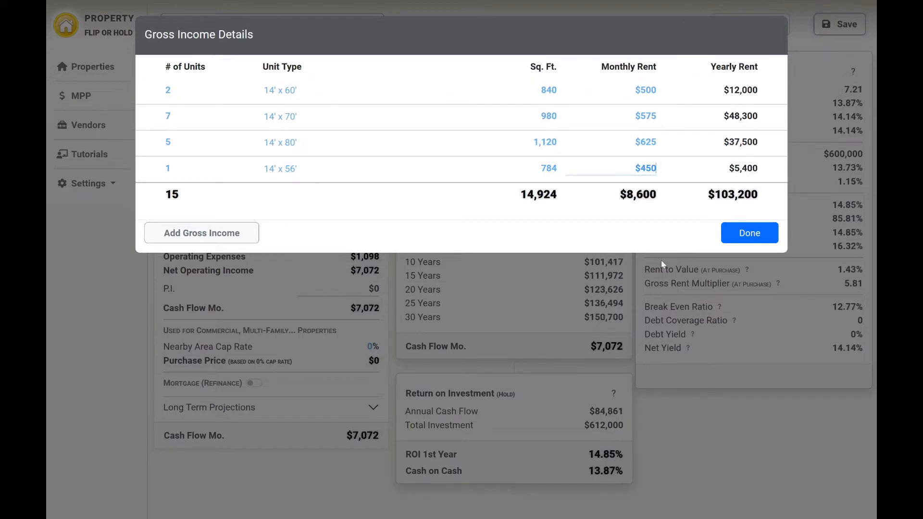
click(749, 231)
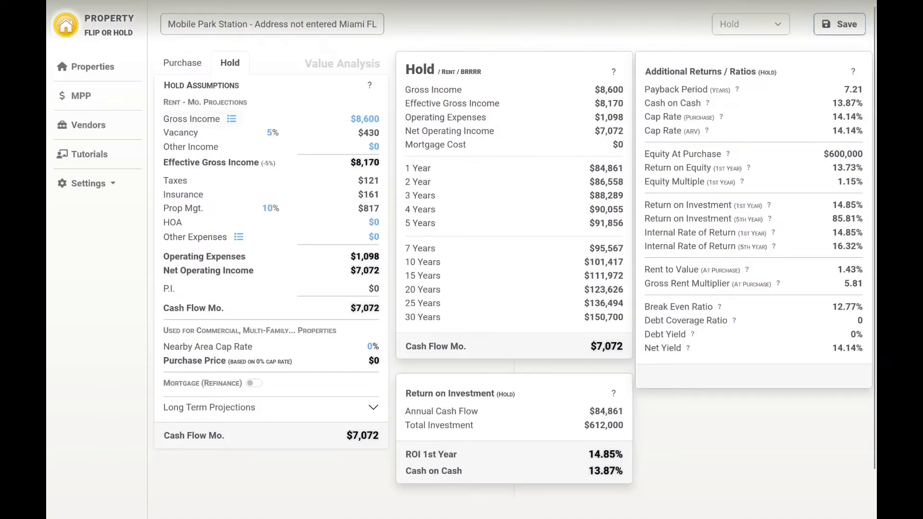
Step: Set the vacancy rate to 12% and the property management rate to 0% in the hold assumptions
click(273, 133)
text(12)
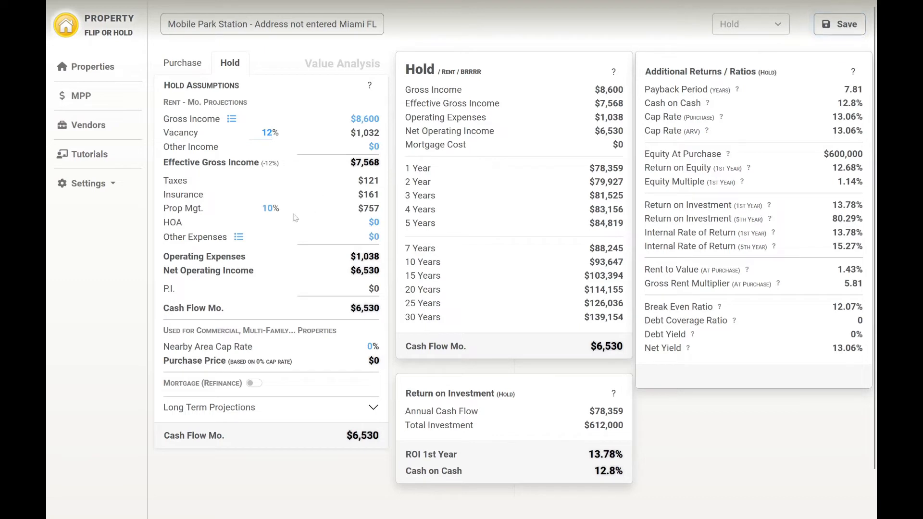
click(268, 208)
text(0)
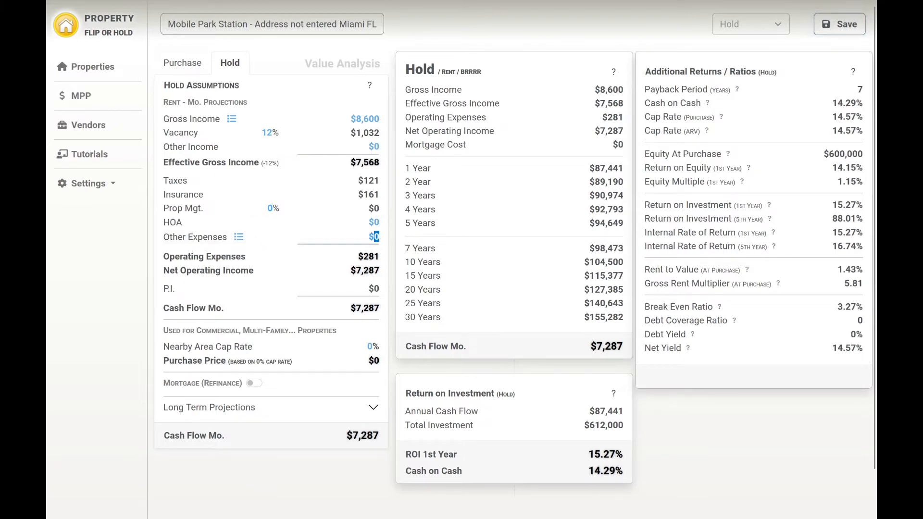
Step: Add an itemized operating expense named Payroll Expenses with an amount of 1,500 under the other expenses
click(238, 237)
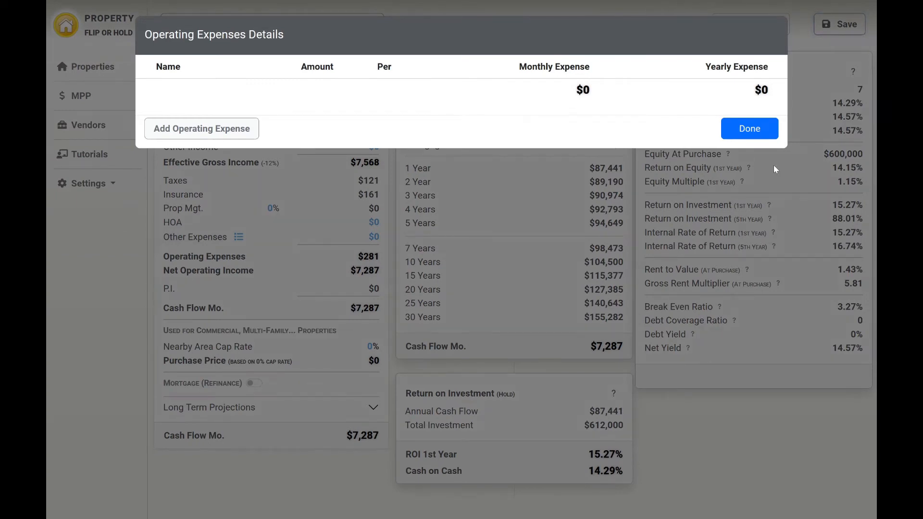
click(217, 126)
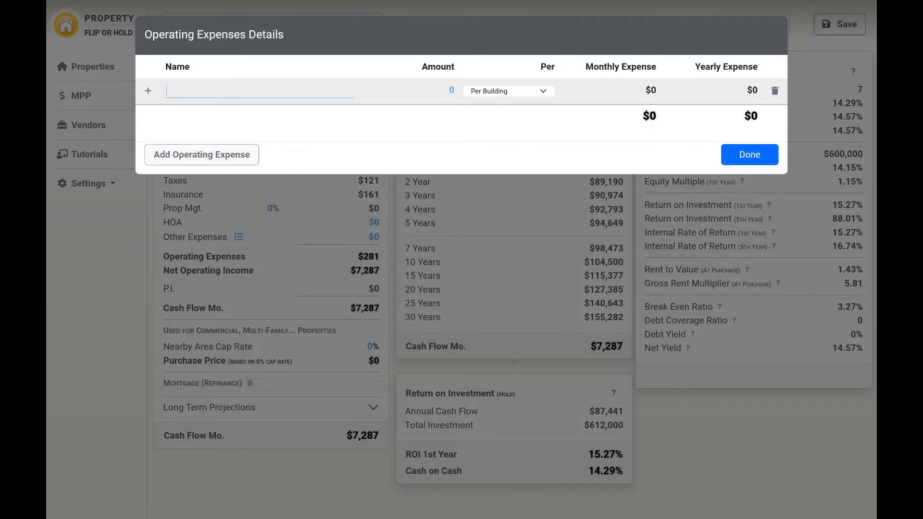
text(Payroll Expenses)
key(Tab)
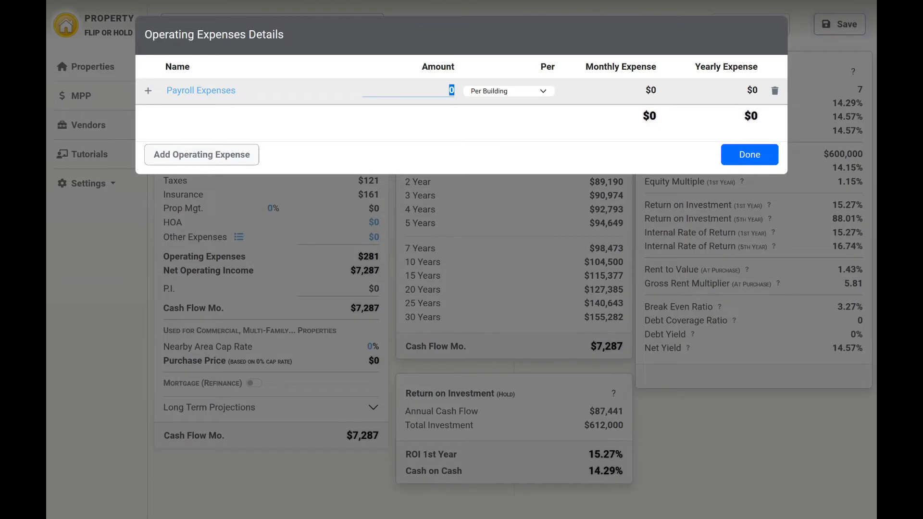
text(1500)
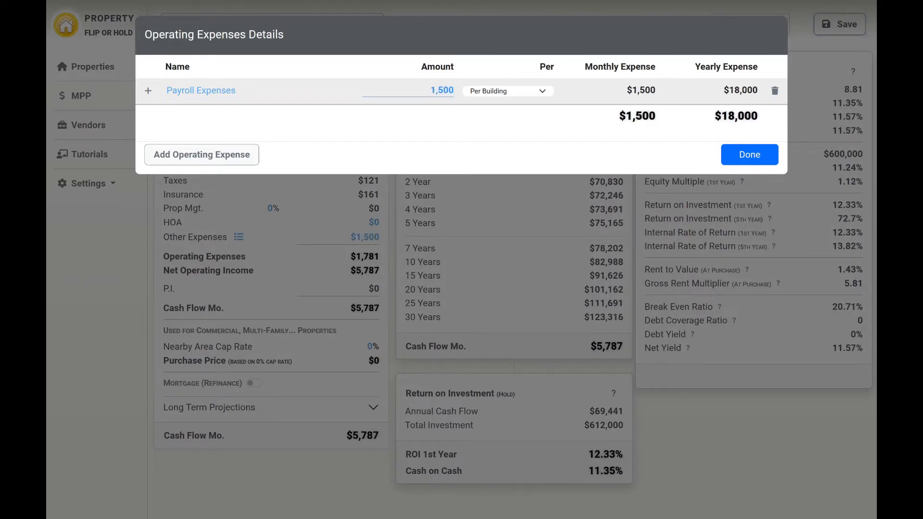
Step: Add an operating expense named Maintenance and Repairs with an amount of 200 below Payroll Expenses
click(146, 92)
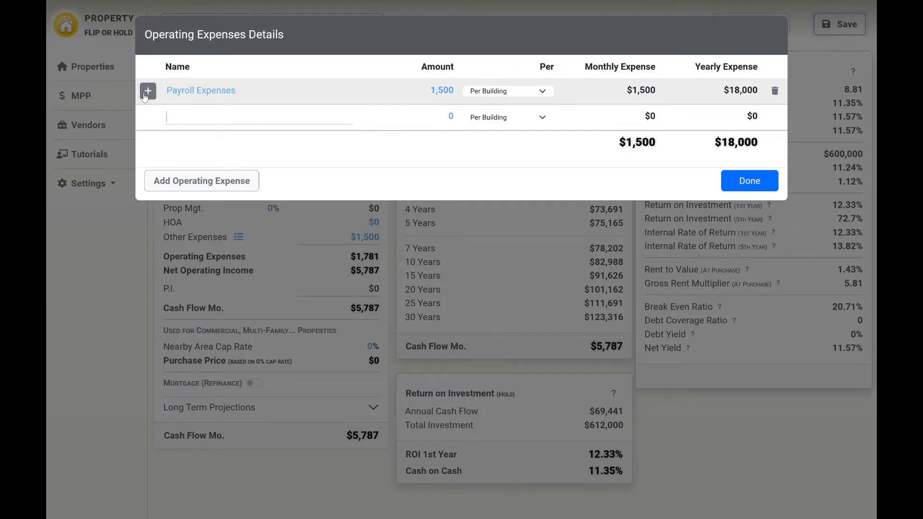
text(Maintenance and Repairs)
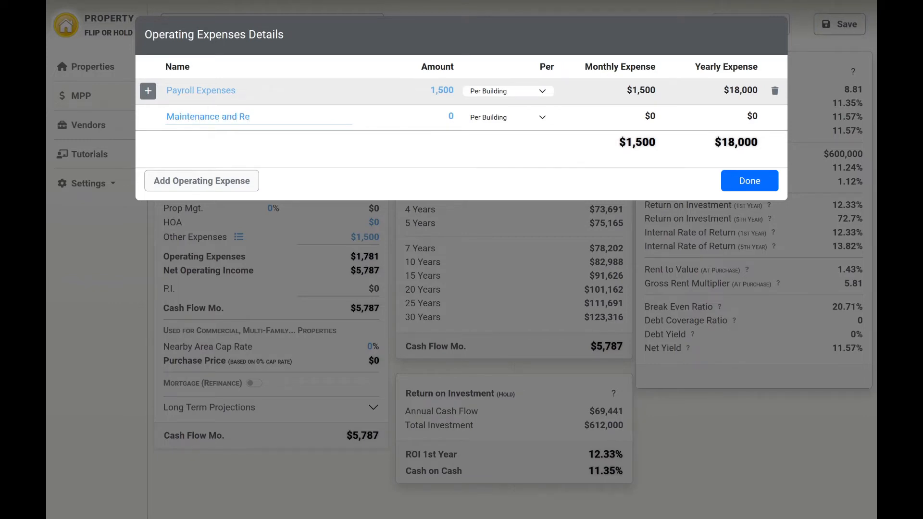
key(Tab)
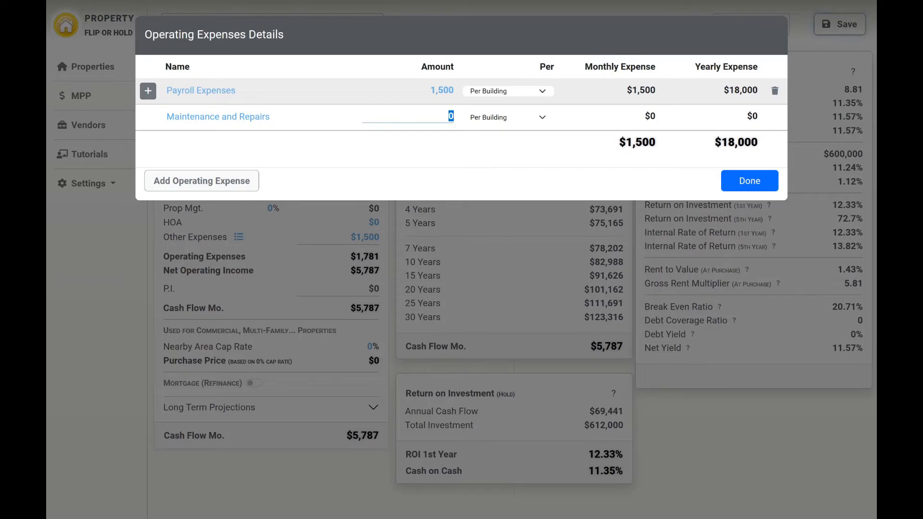
text(200)
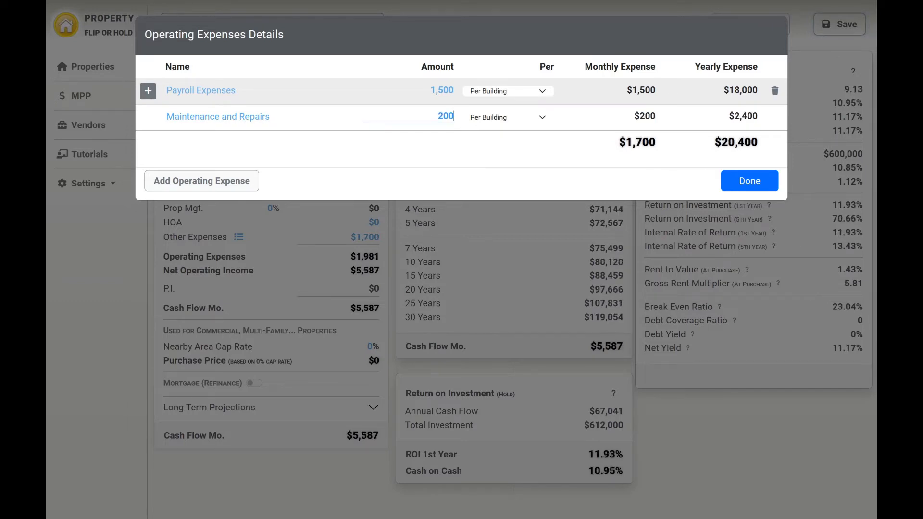
Step: Add an operating expense named Accounting with an amount of 70 below Maintenance and Repairs
click(149, 118)
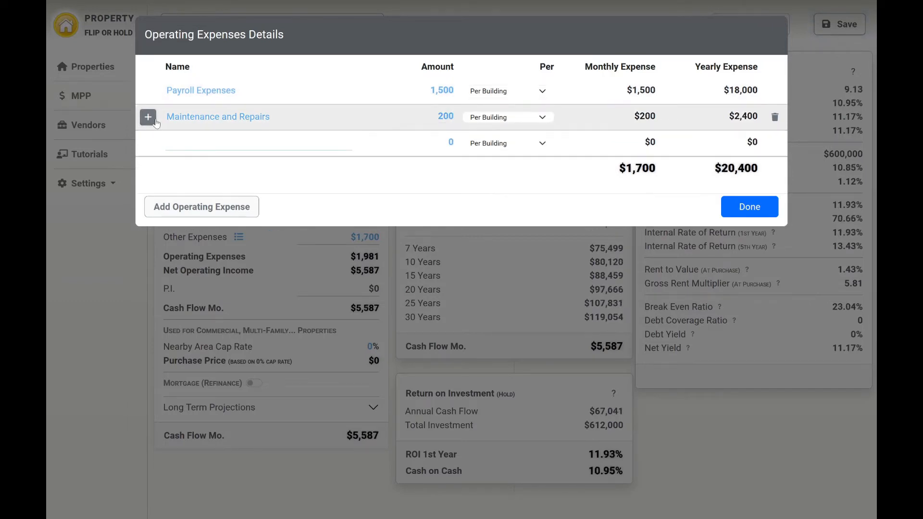
text(Accounting)
key(Tab)
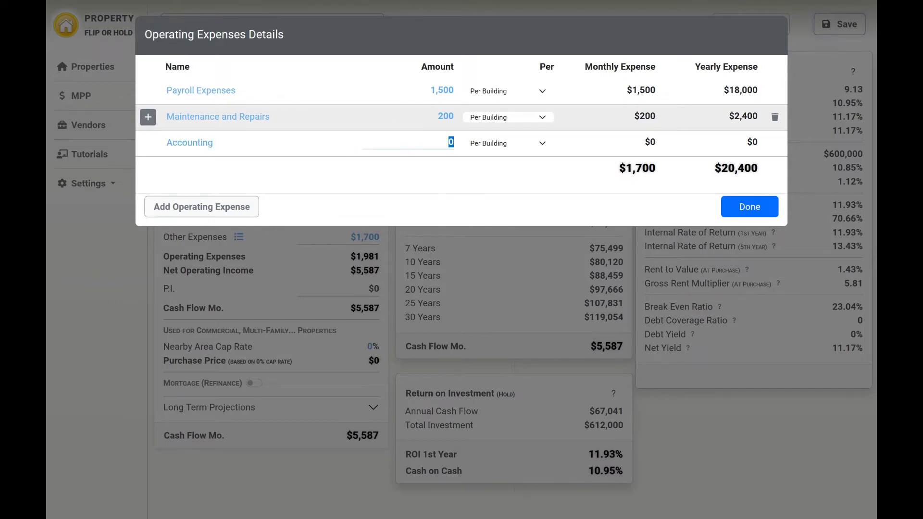
text(70)
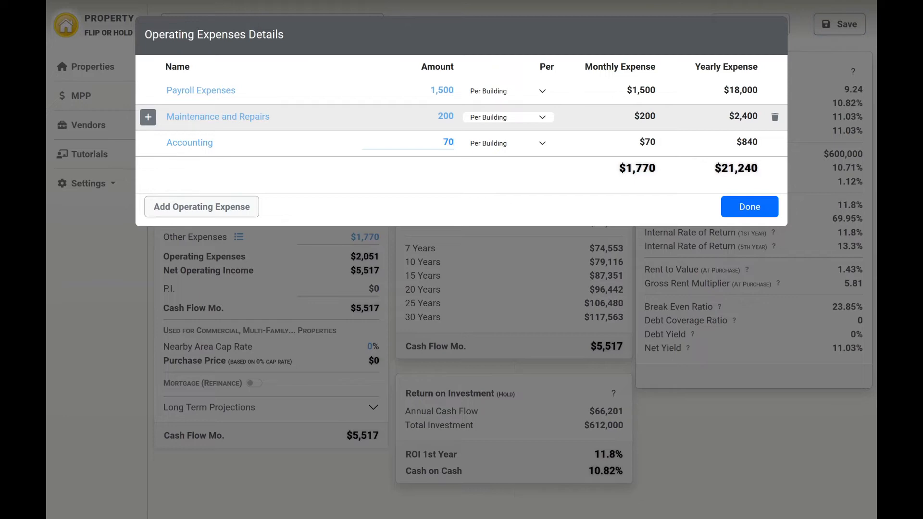
key(Tab)
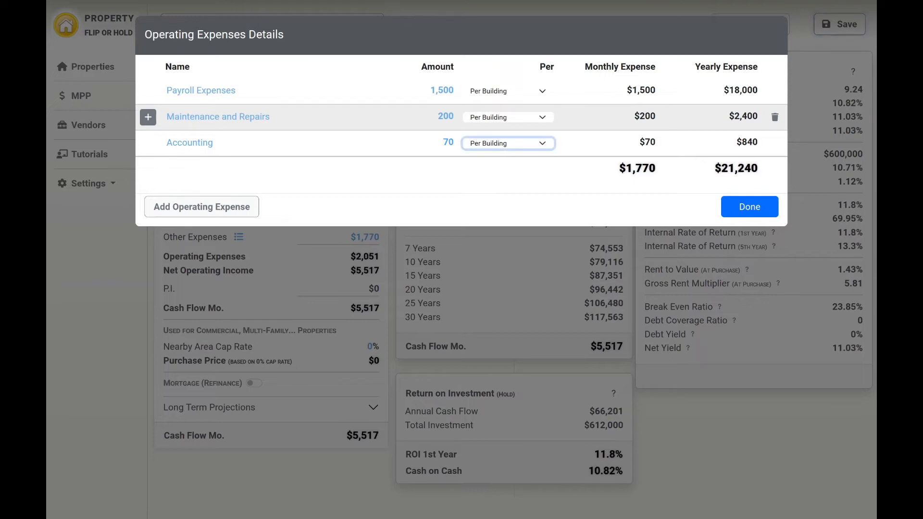
Step: Add an operating expense named Utilities with an amount of 30 per building, and finish the operating expense details
click(149, 146)
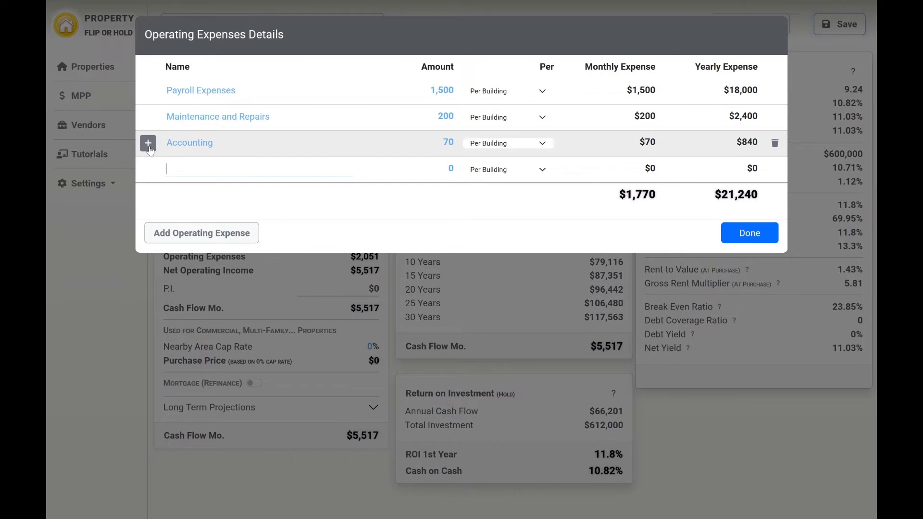
text(Utilities)
key(Tab)
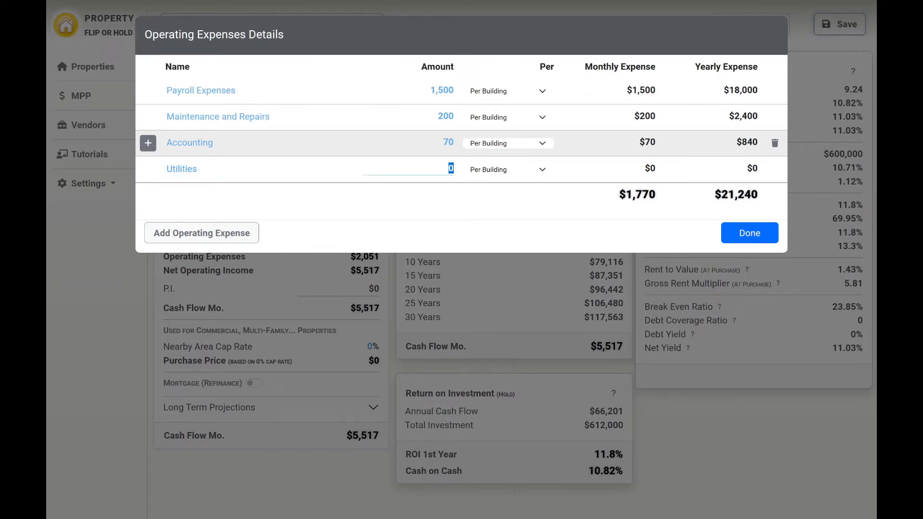
text(30)
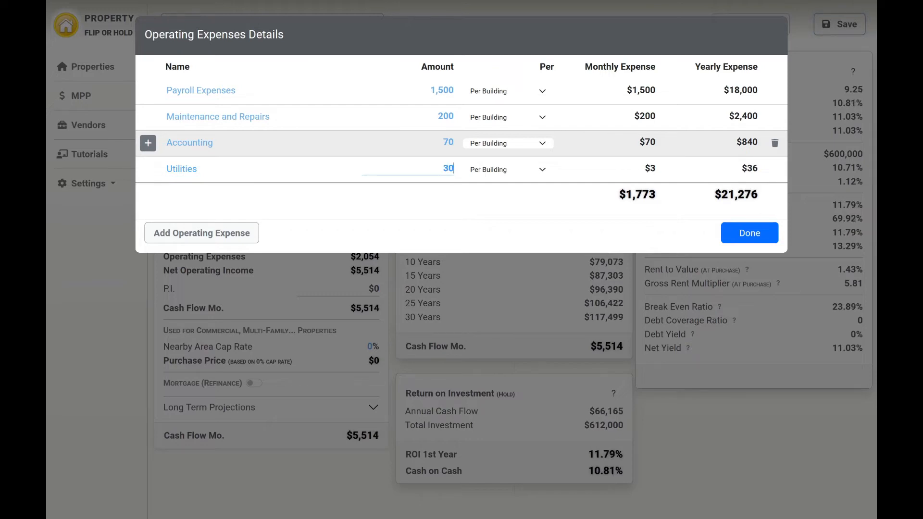
key(Tab)
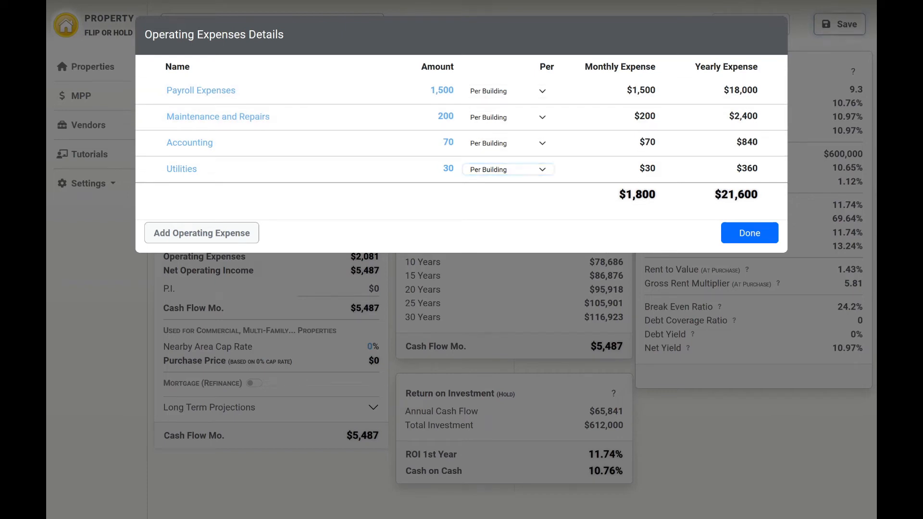
double_click(641, 194)
double_click(727, 195)
click(765, 235)
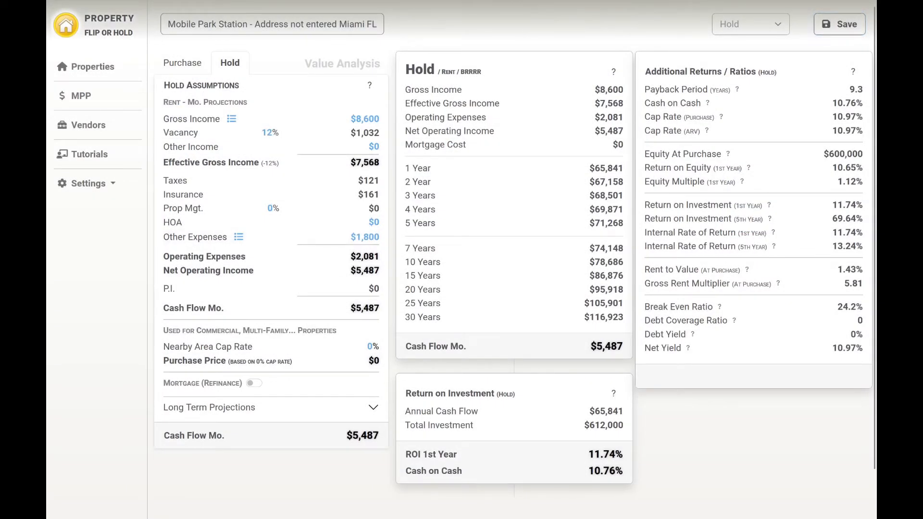
Step: Set the nearby area cap rate to 7% in the hold assumptions and save the property
click(370, 347)
text(7)
click(849, 26)
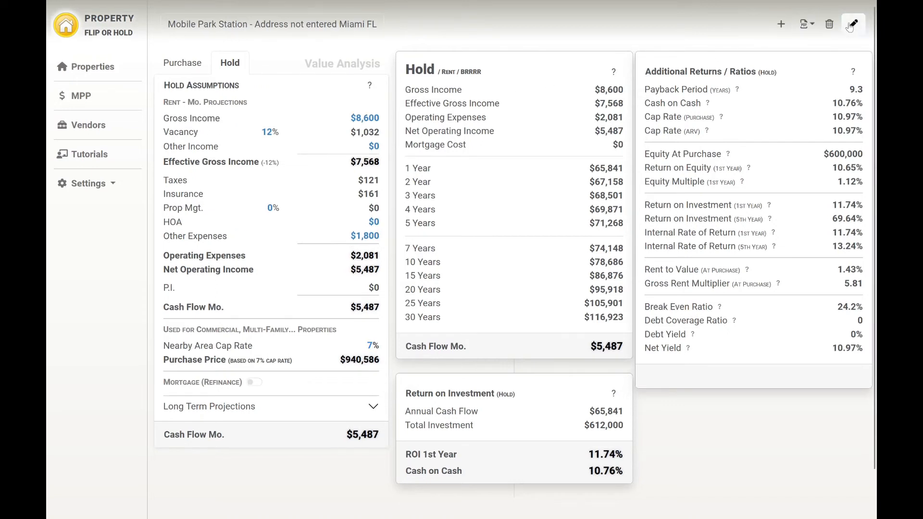
Step: Compare the gross income, effective gross income, operating expenses, net operating income and monthly cash flow between the hold assumptions and the Hold summary
click(363, 121)
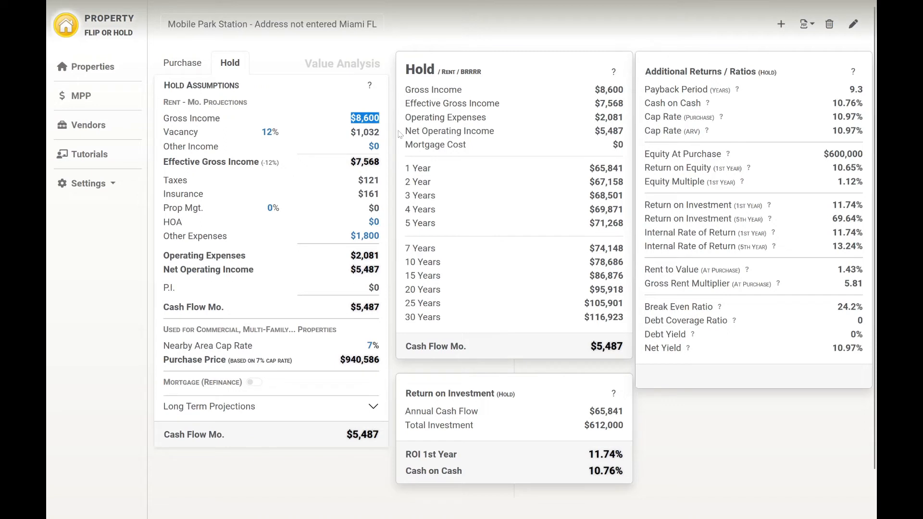
drag(380, 133, 350, 163)
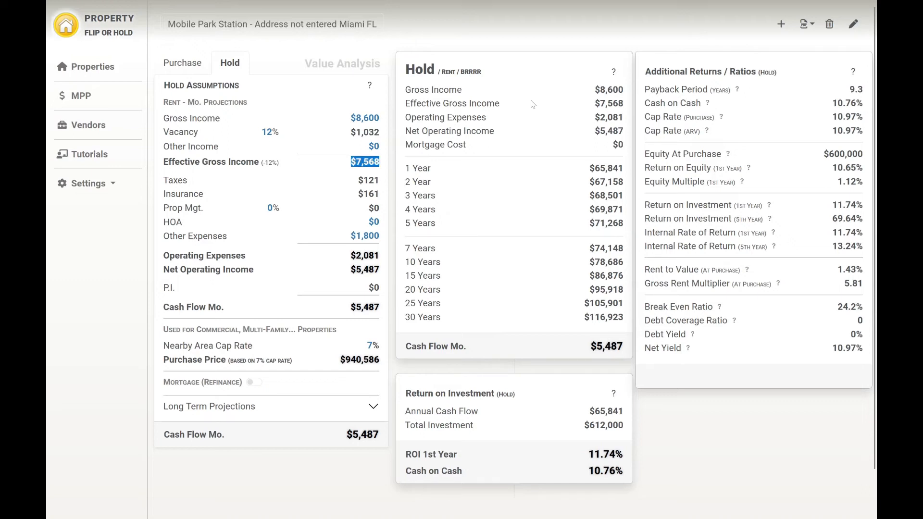
drag(426, 104, 581, 129)
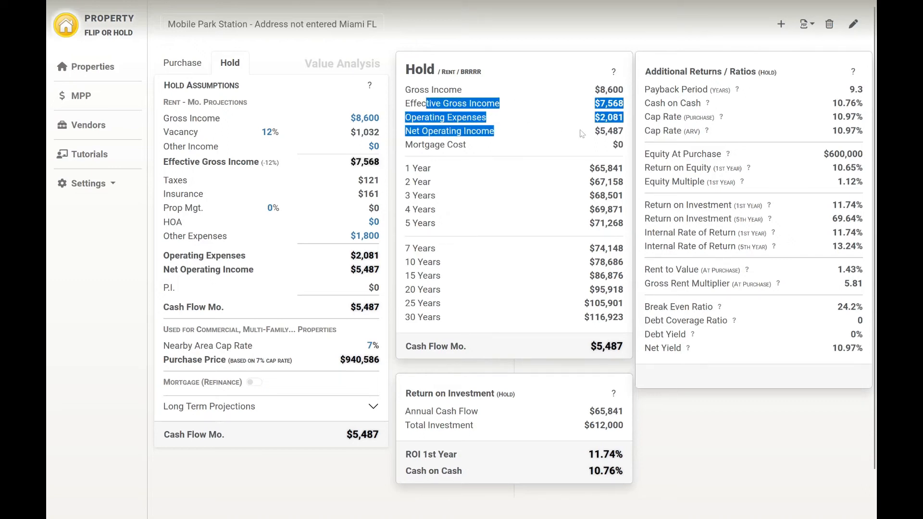
click(545, 116)
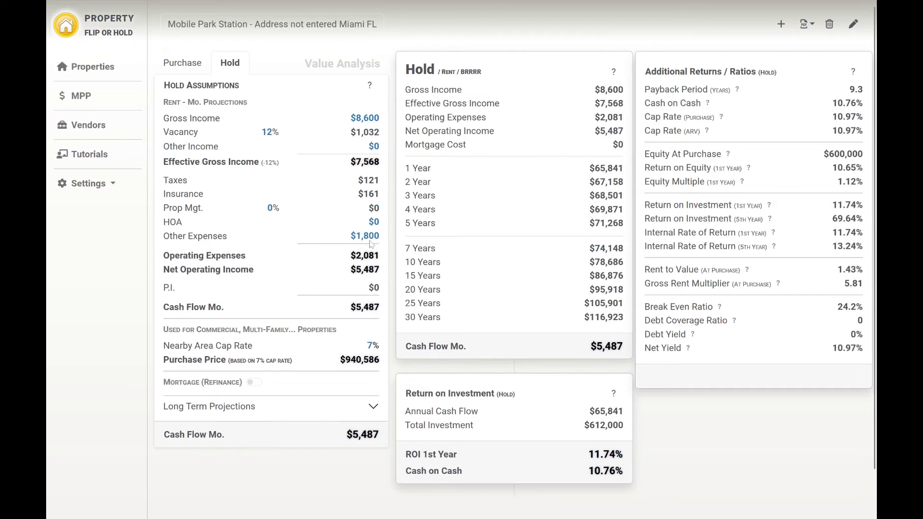
drag(351, 256, 386, 256)
drag(594, 117, 624, 117)
drag(382, 270, 351, 270)
drag(625, 131, 594, 131)
click(380, 307)
drag(380, 306, 351, 307)
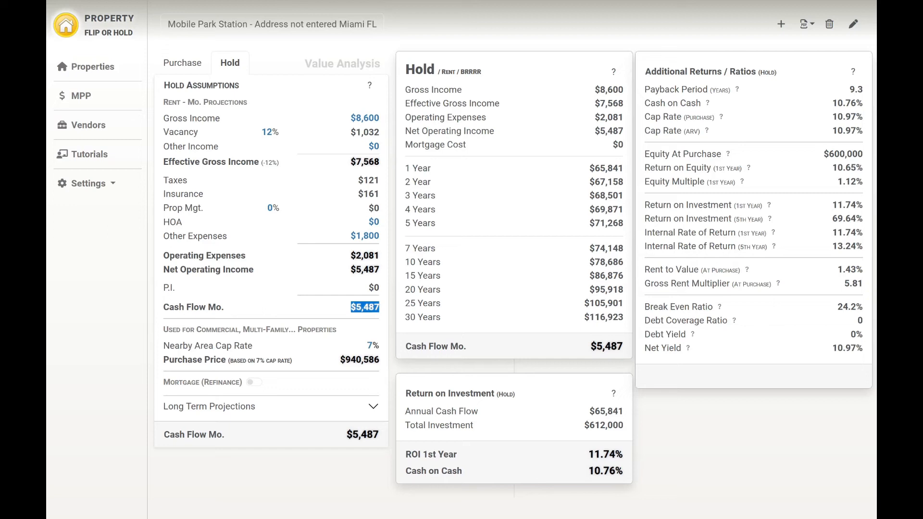
Step: Review the yearly cash flow projections and the long-term appreciation, income increase and expense increase rates behind them
double_click(606, 167)
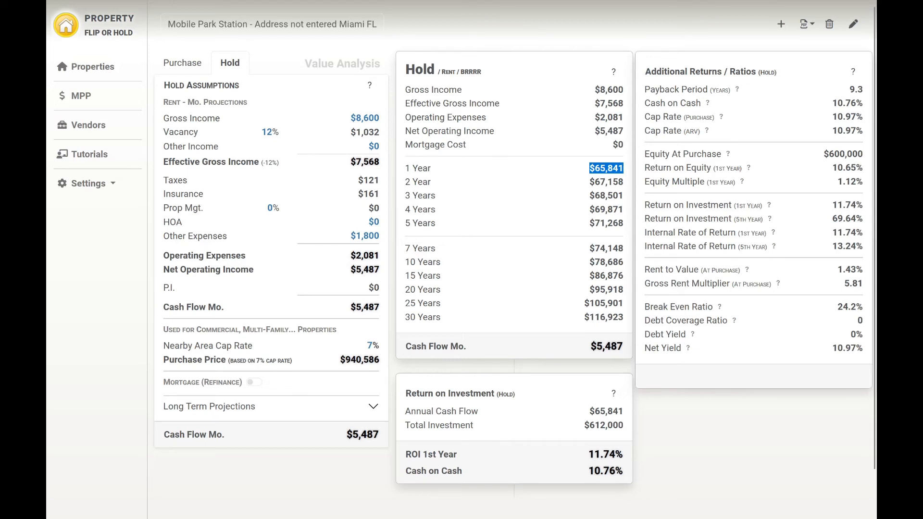
click(610, 181)
double_click(599, 194)
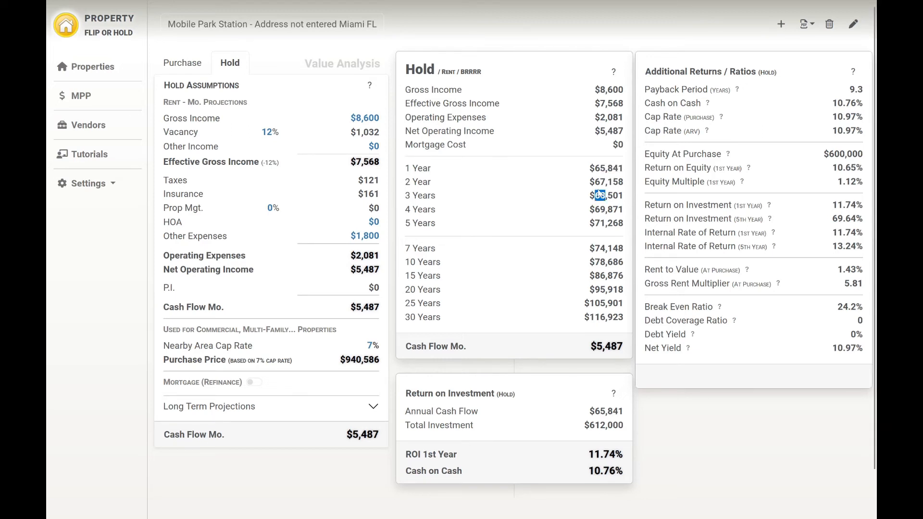
click(372, 407)
click(371, 408)
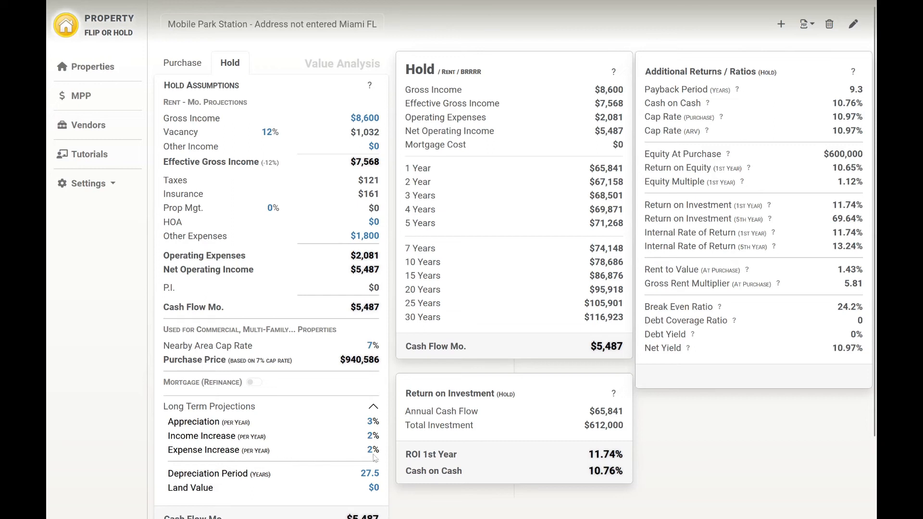
click(373, 408)
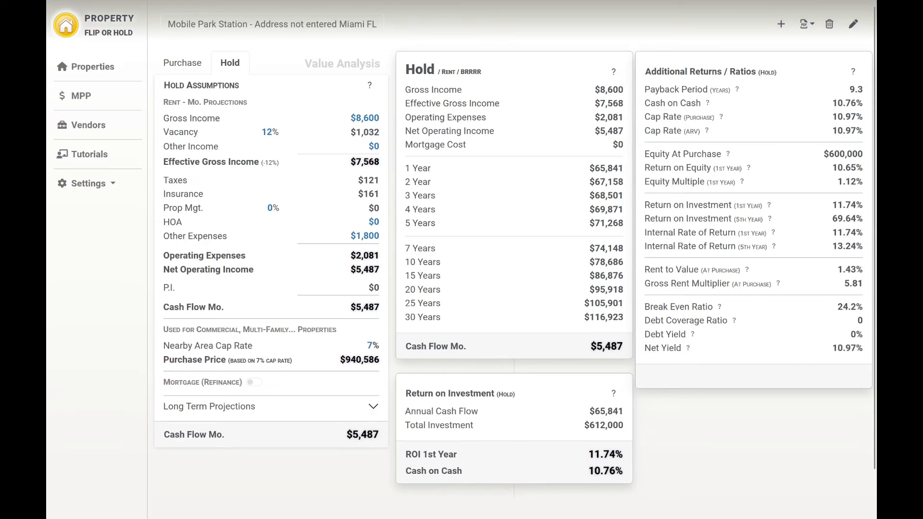
Step: Examine the annual cash flow and total investment used for the hold's return on investment
drag(411, 394, 498, 394)
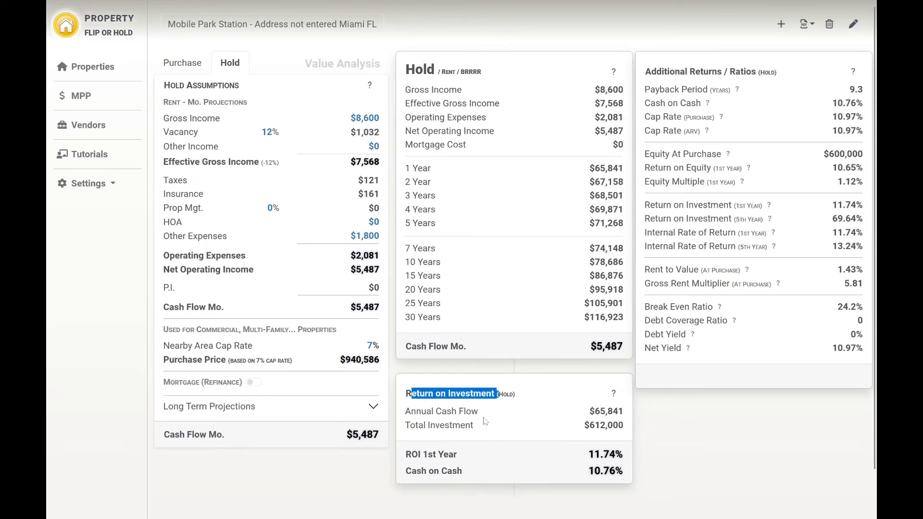
drag(595, 412, 606, 412)
double_click(601, 411)
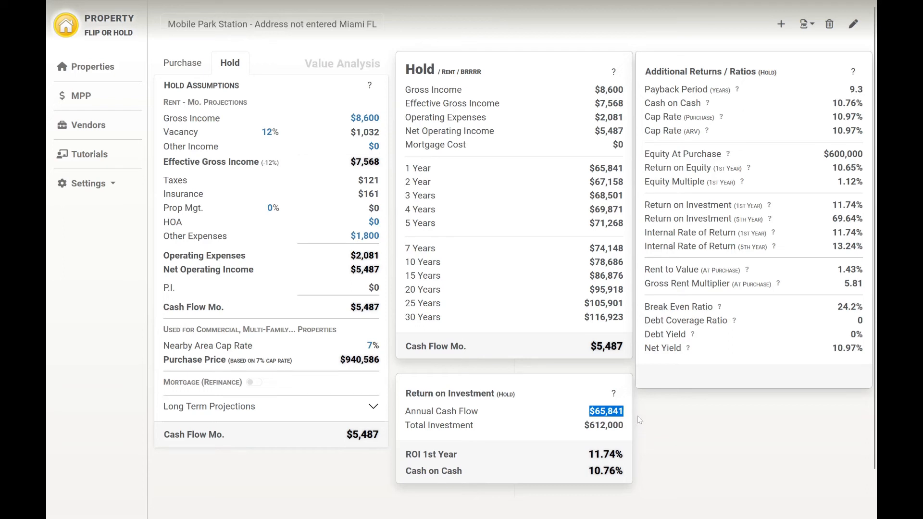
click(586, 425)
drag(585, 426, 625, 426)
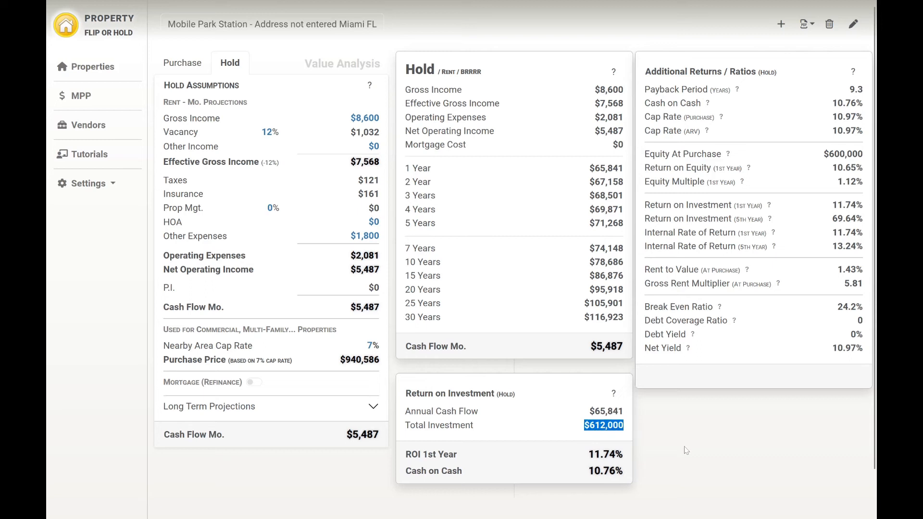
Step: Check the purchase price and purchase closing cost in the purchase assumptions, and return to the hold assumptions
click(184, 71)
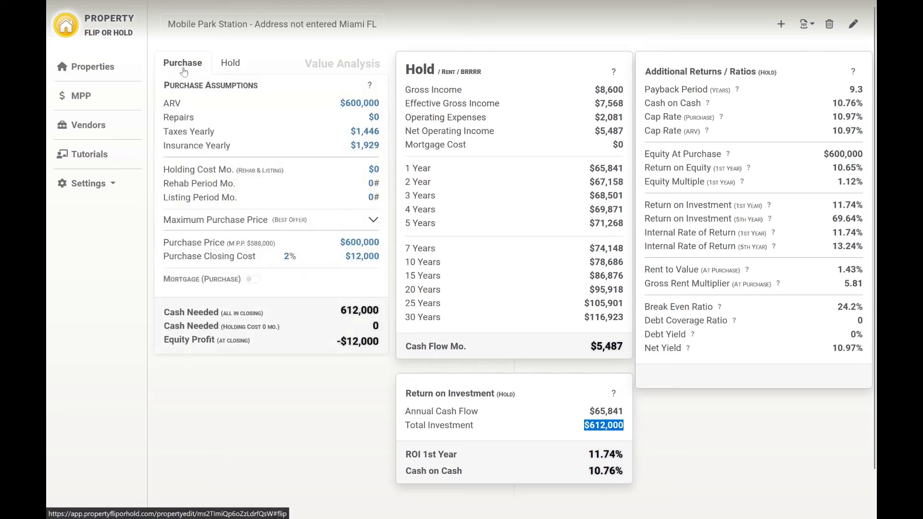
click(355, 246)
triple_click(355, 245)
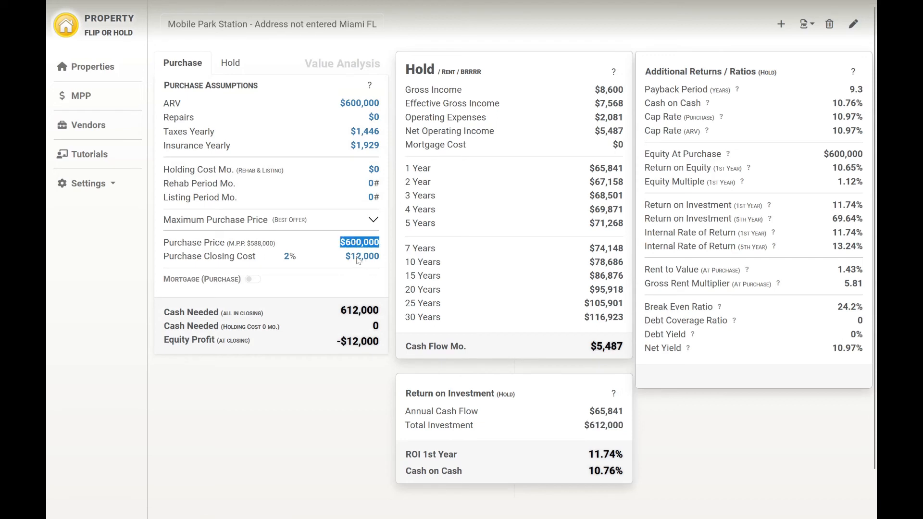
triple_click(358, 260)
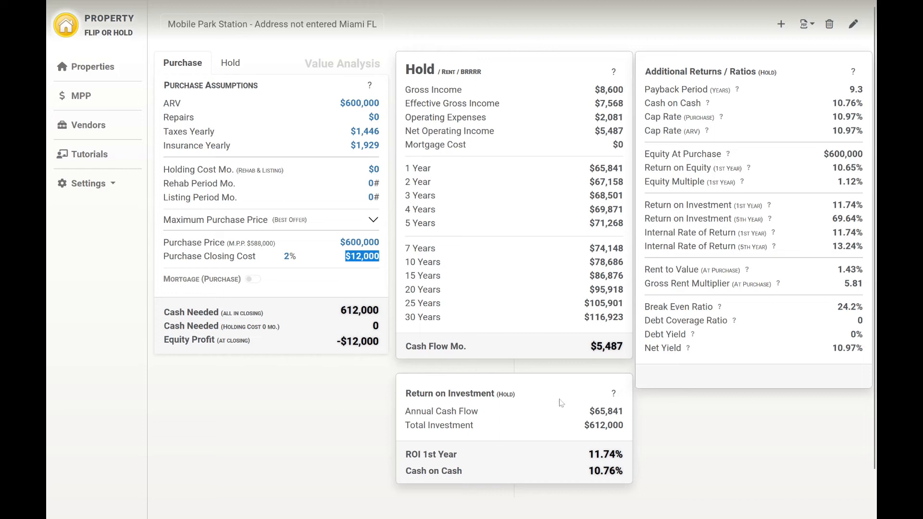
click(231, 64)
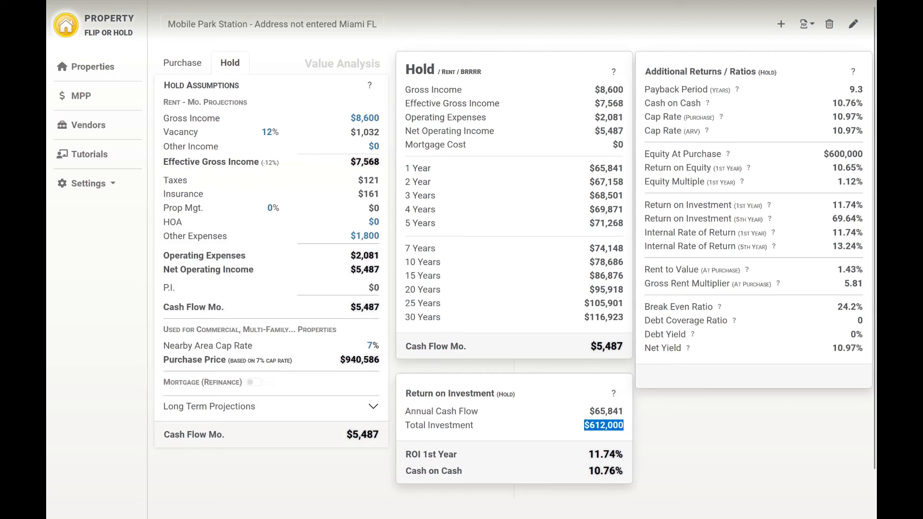
Step: Review the payback period and the first-year and fifth-year return on investment among the additional returns
drag(849, 90, 865, 92)
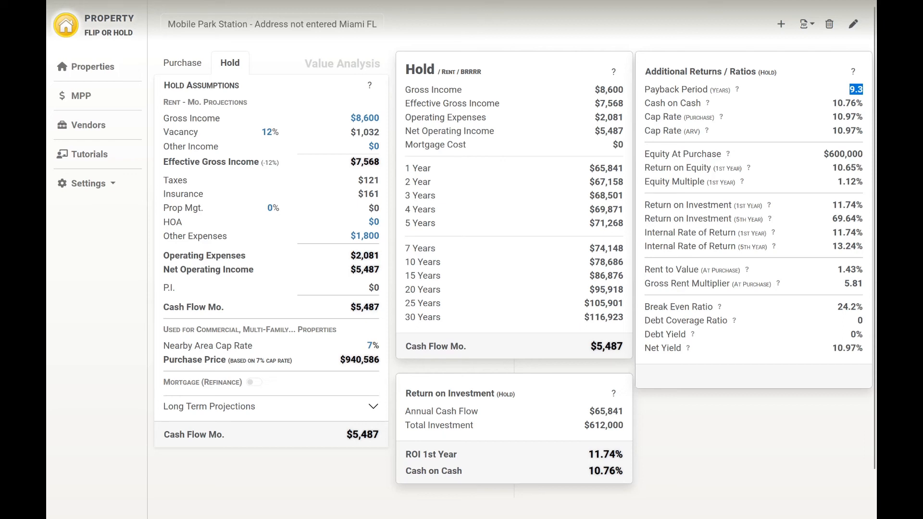
drag(830, 207, 864, 206)
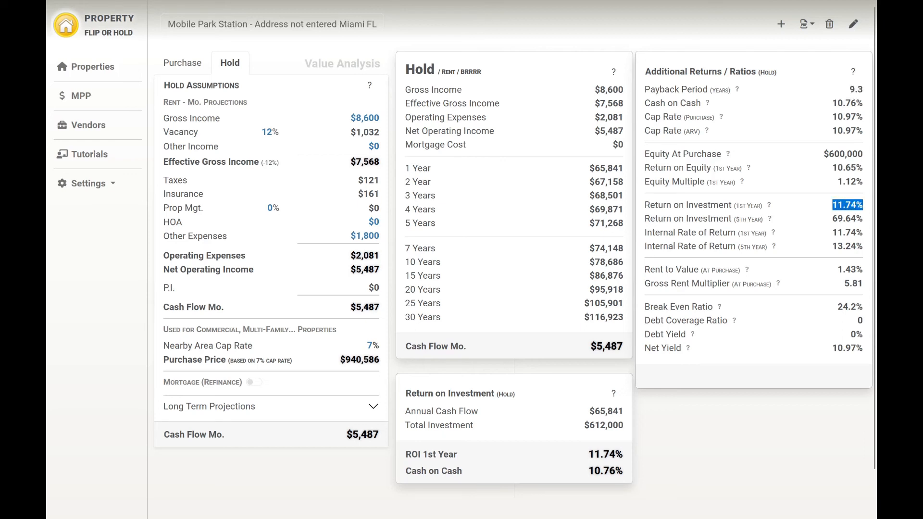
drag(831, 219, 864, 219)
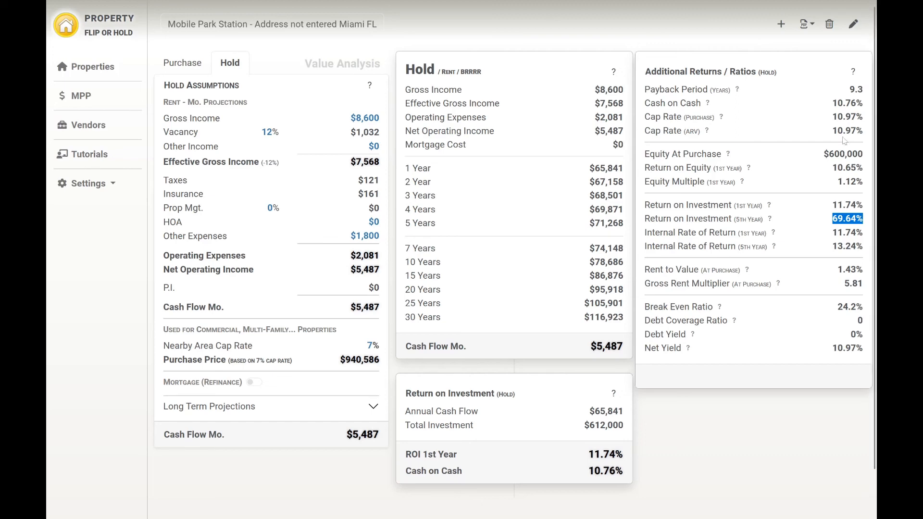
Step: Generate the PDF report with summary, additional returns and repair details for the property
click(807, 25)
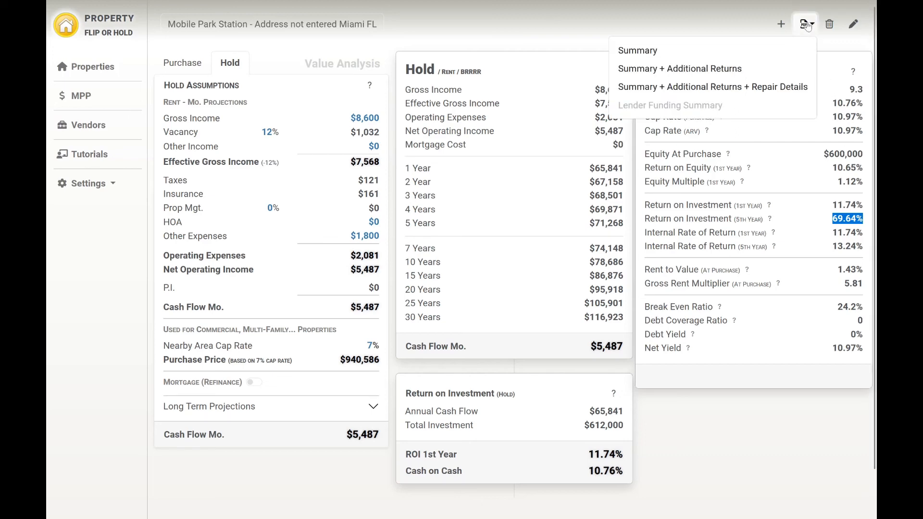
click(759, 90)
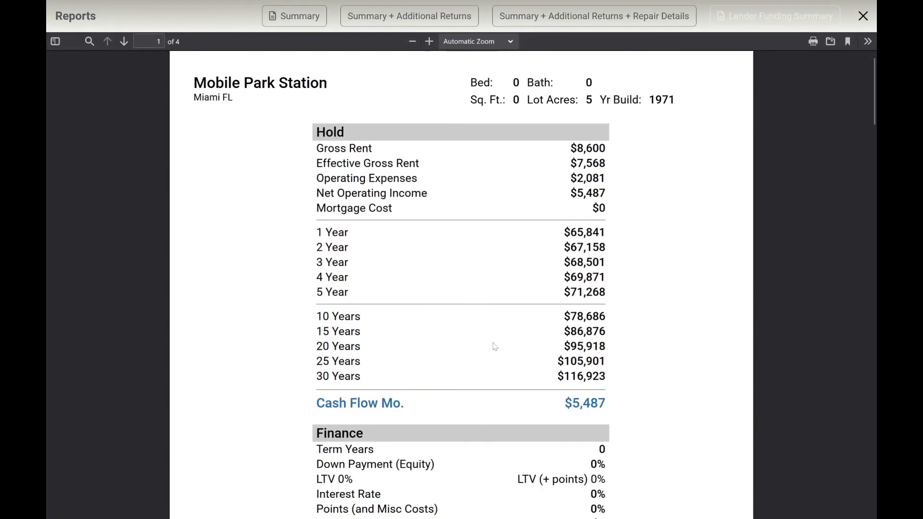
Step: Read through the report's hold summary, finance and cash-on-cash sections, and the additional returns and ratios
scroll(496, 344, down, 4)
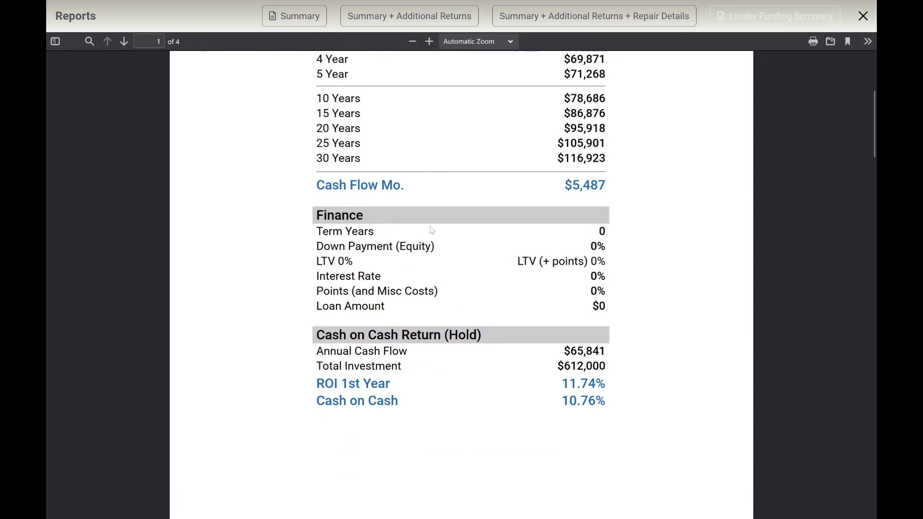
scroll(563, 326, down, 8)
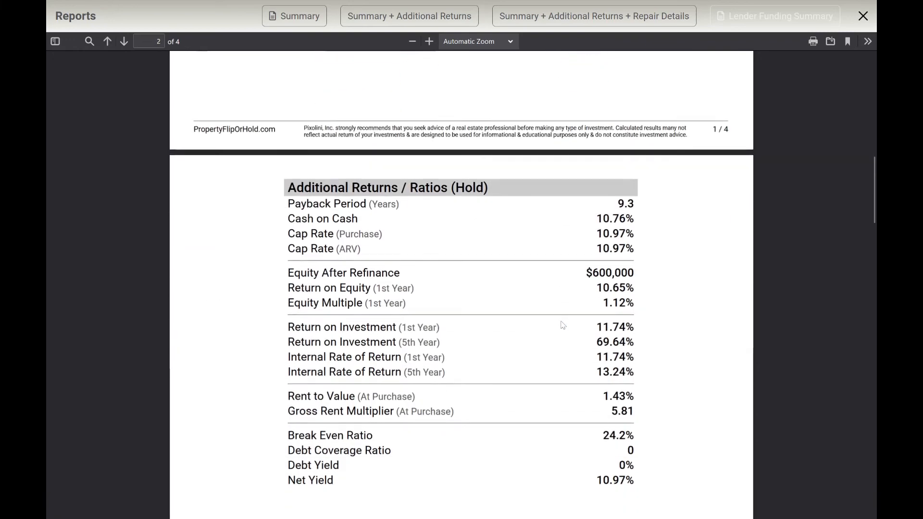
scroll(563, 326, down, 2)
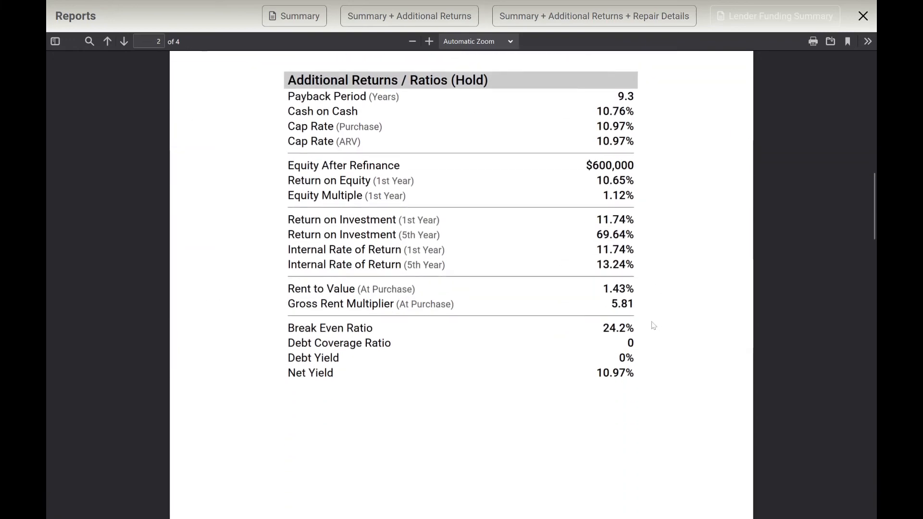
Step: Review the gross income and other expenses tables in the report, and close it to return to the property's hold analysis
scroll(653, 326, down, 12)
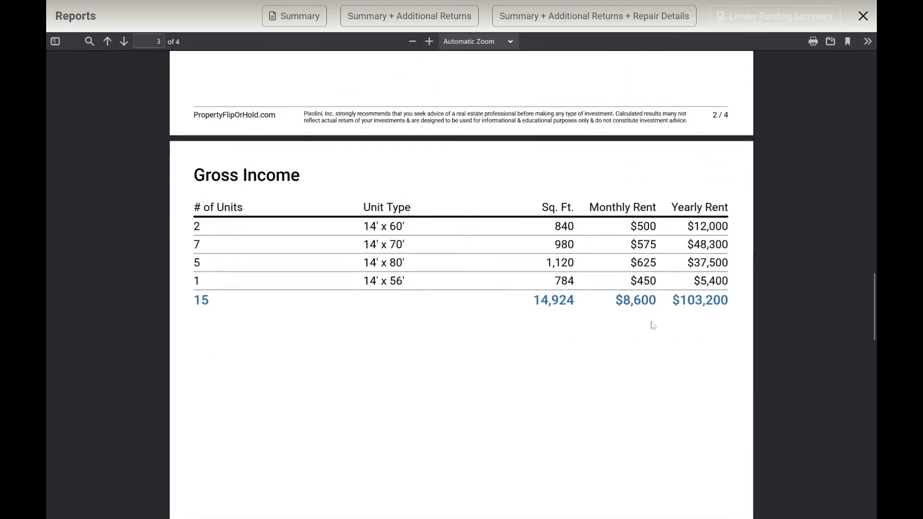
scroll(653, 326, down, 2)
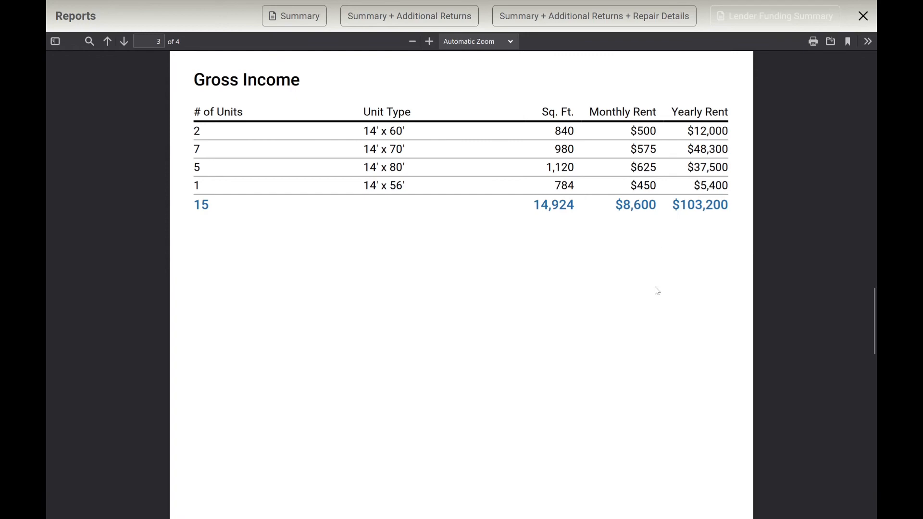
scroll(657, 291, down, 10)
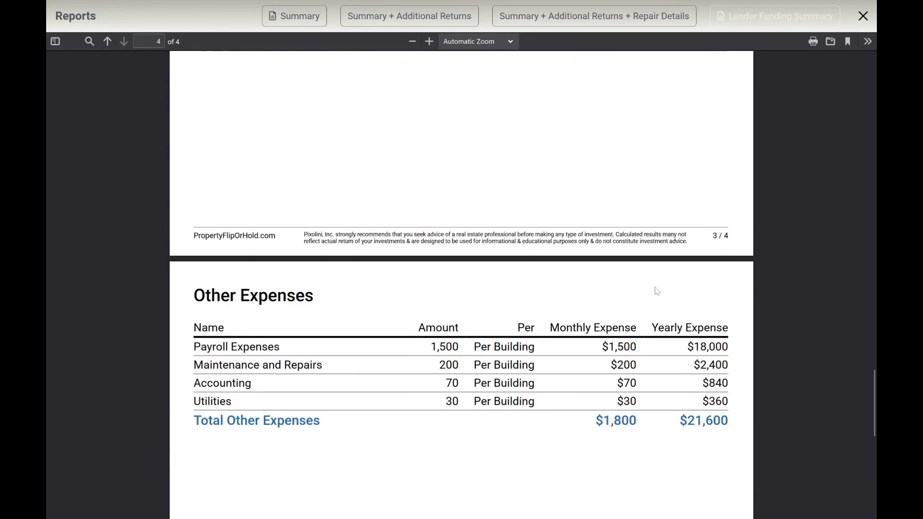
scroll(657, 291, down, 1)
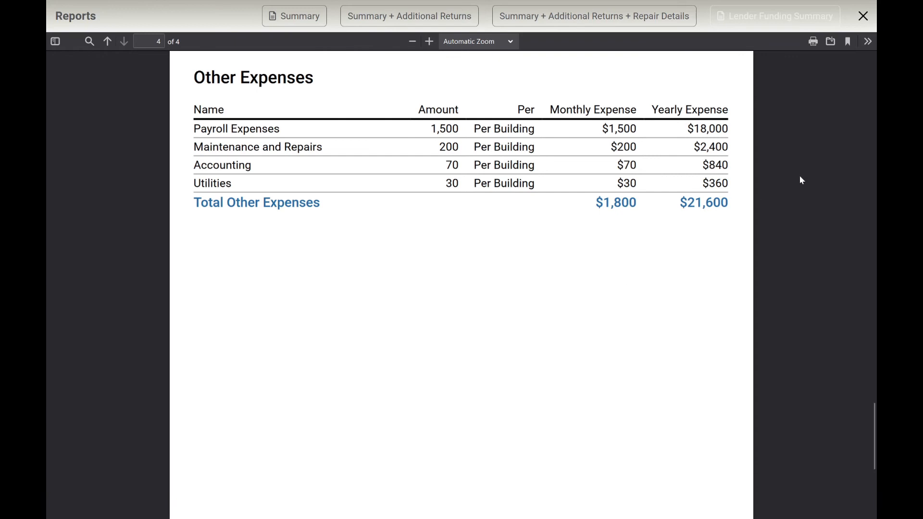
click(862, 16)
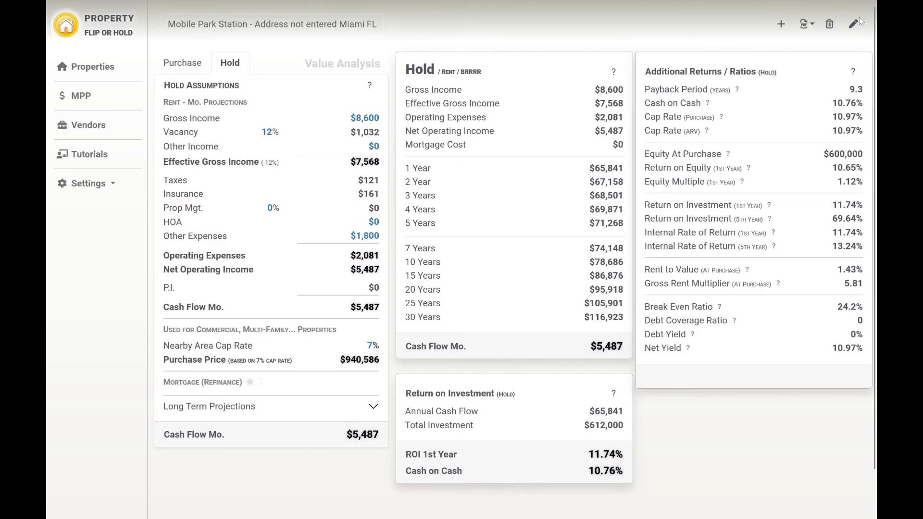